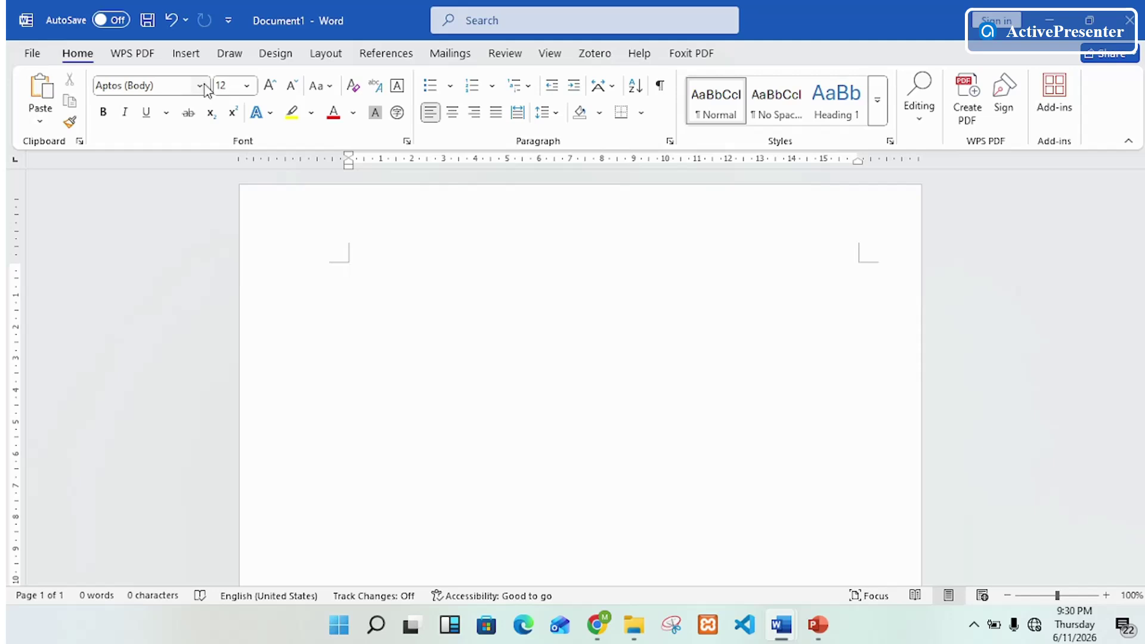
Insert a table with four columns and five rows into the blank document
click(186, 56)
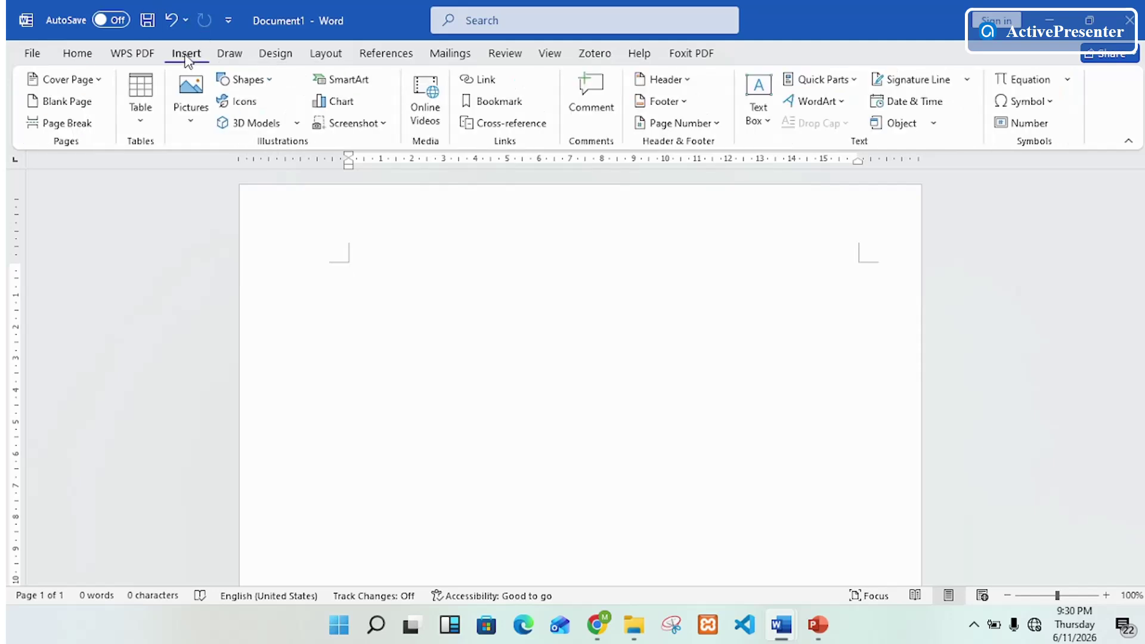
click(145, 90)
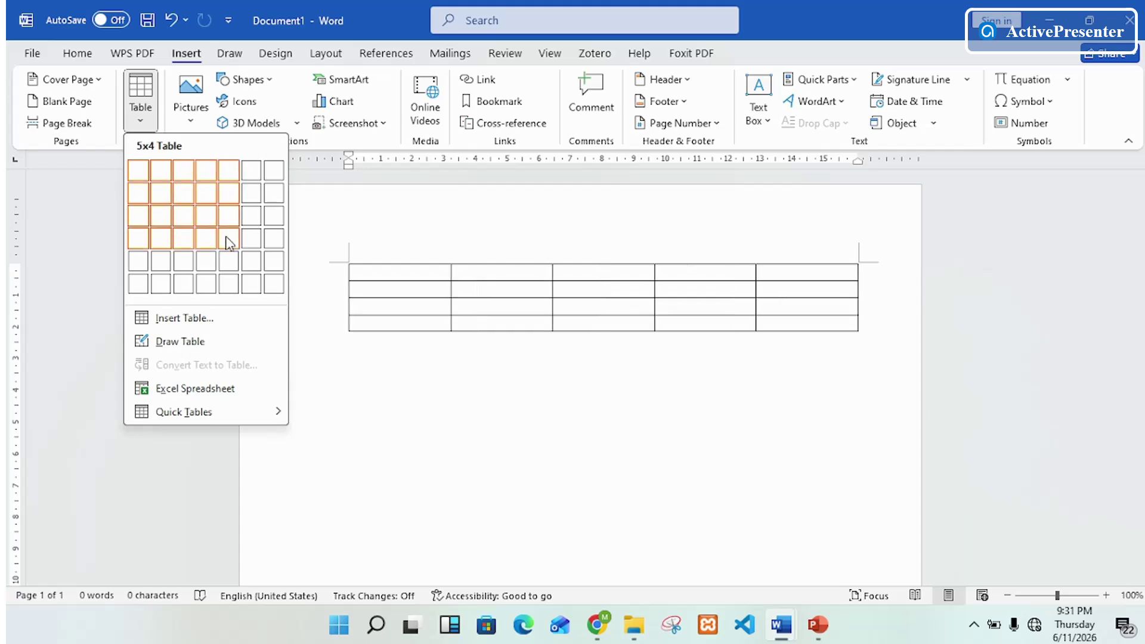
click(203, 261)
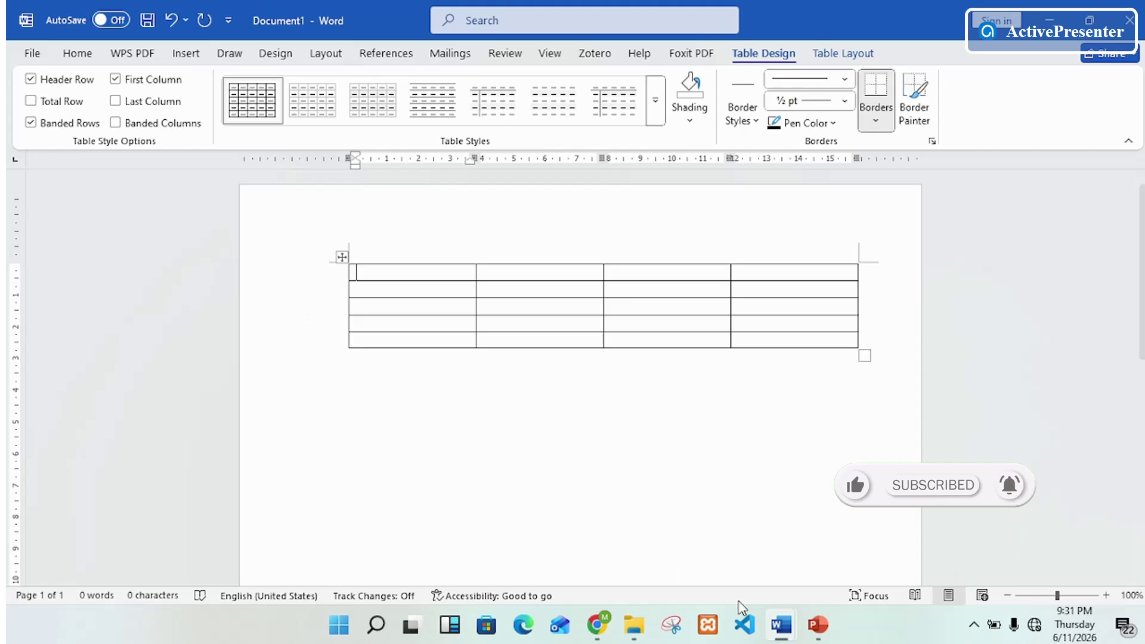
Review the example student project table in table.docx and return to Document1
mouse_move(783, 626)
click(716, 537)
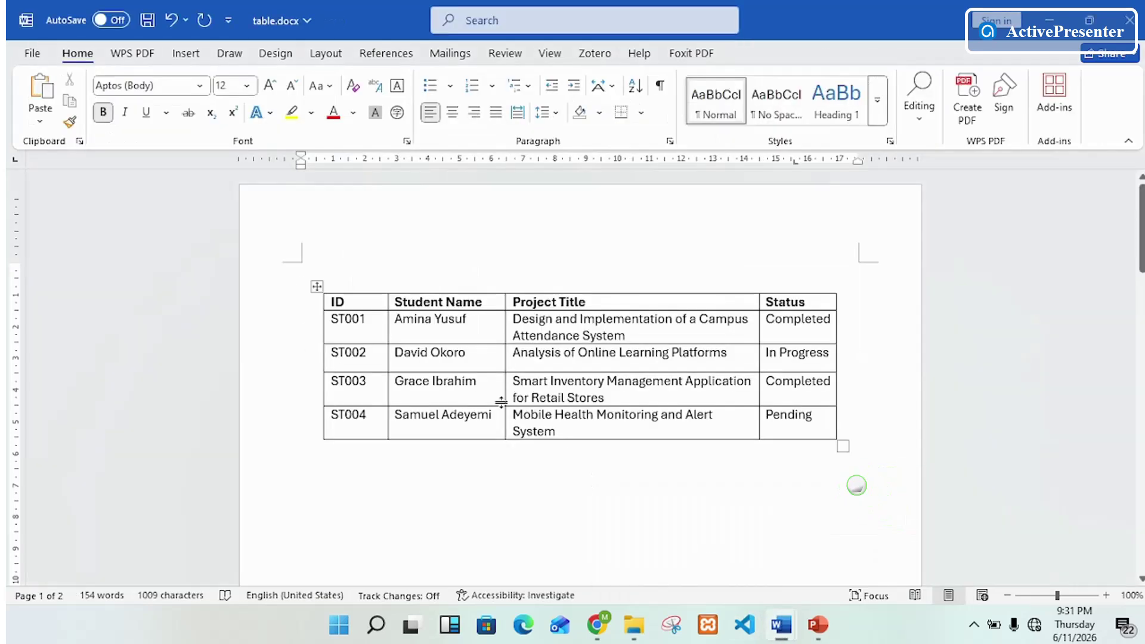
scroll(680, 389, down, 5)
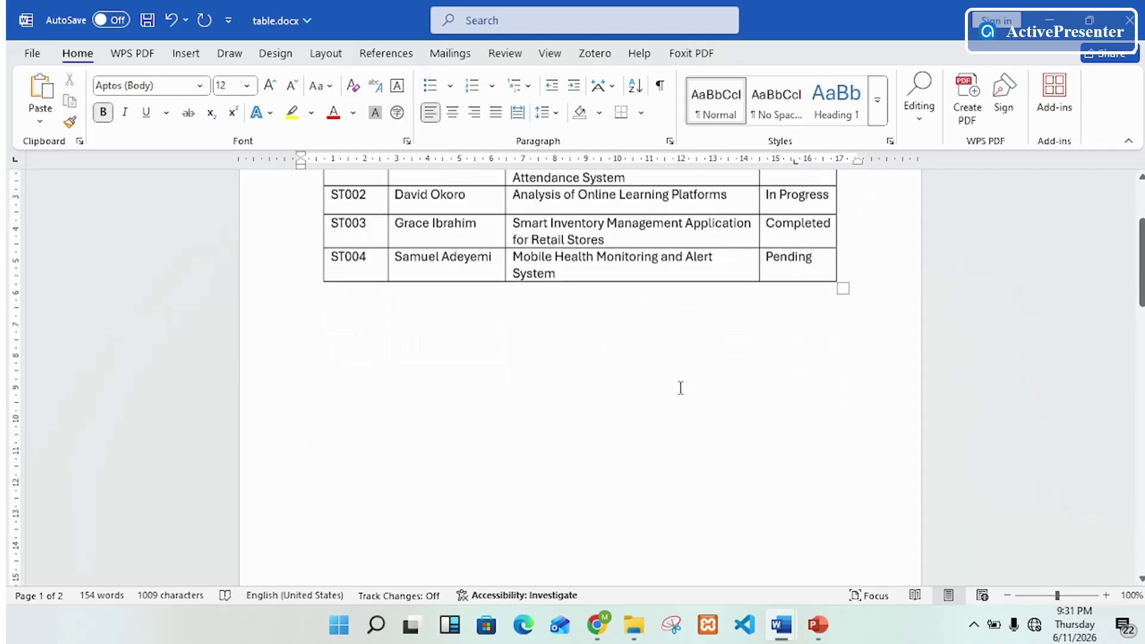
scroll(683, 385, up, 3)
scroll(682, 384, up, 1)
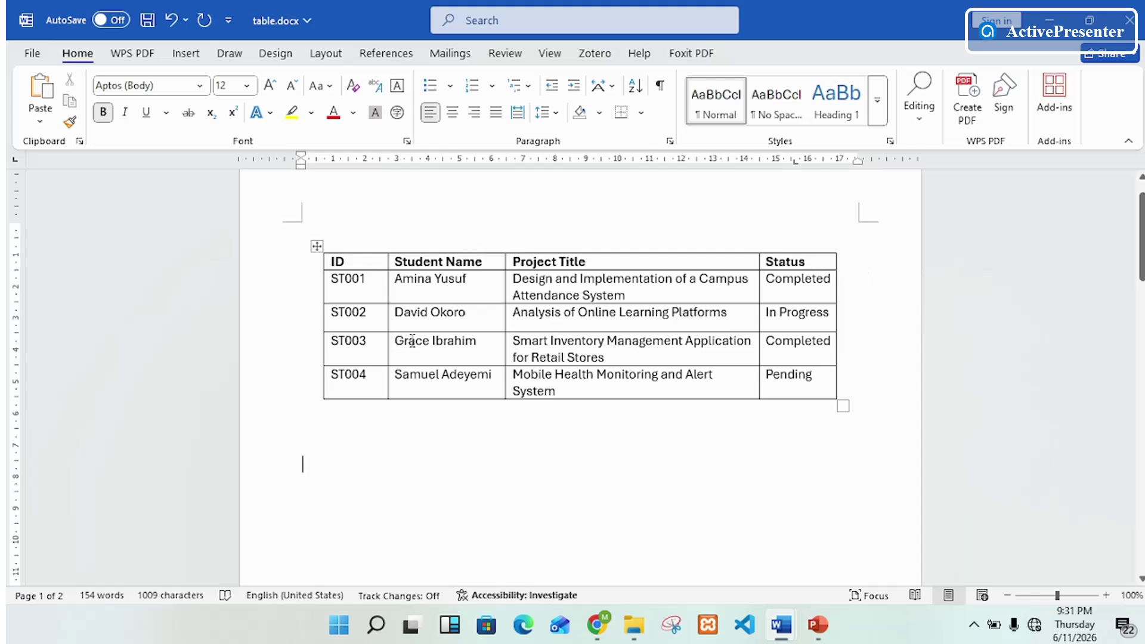
mouse_move(782, 625)
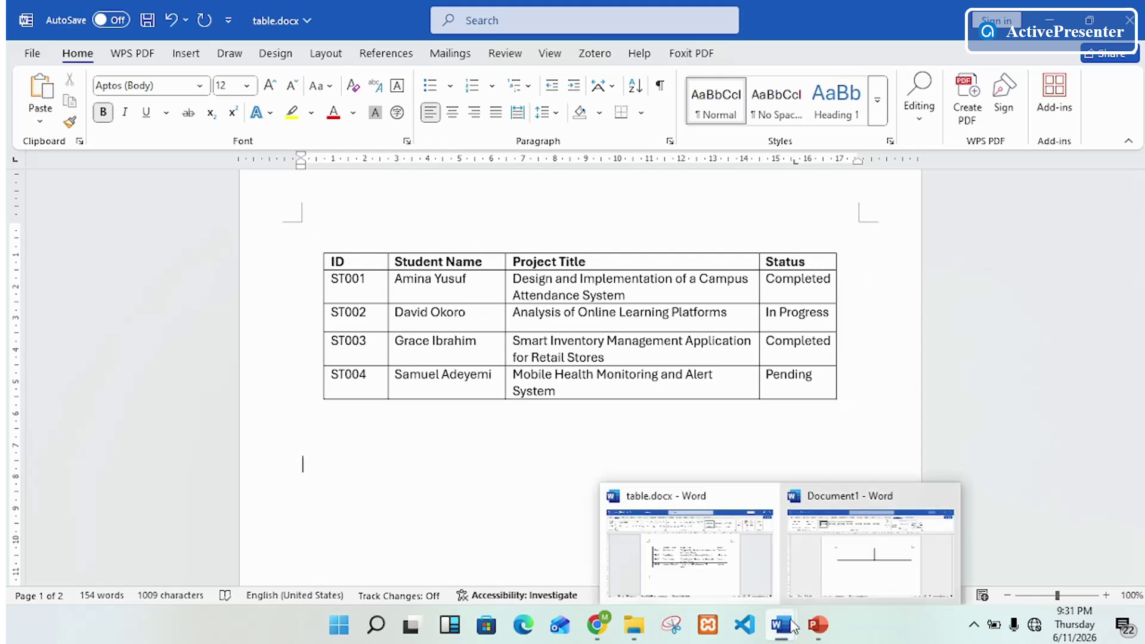
click(837, 562)
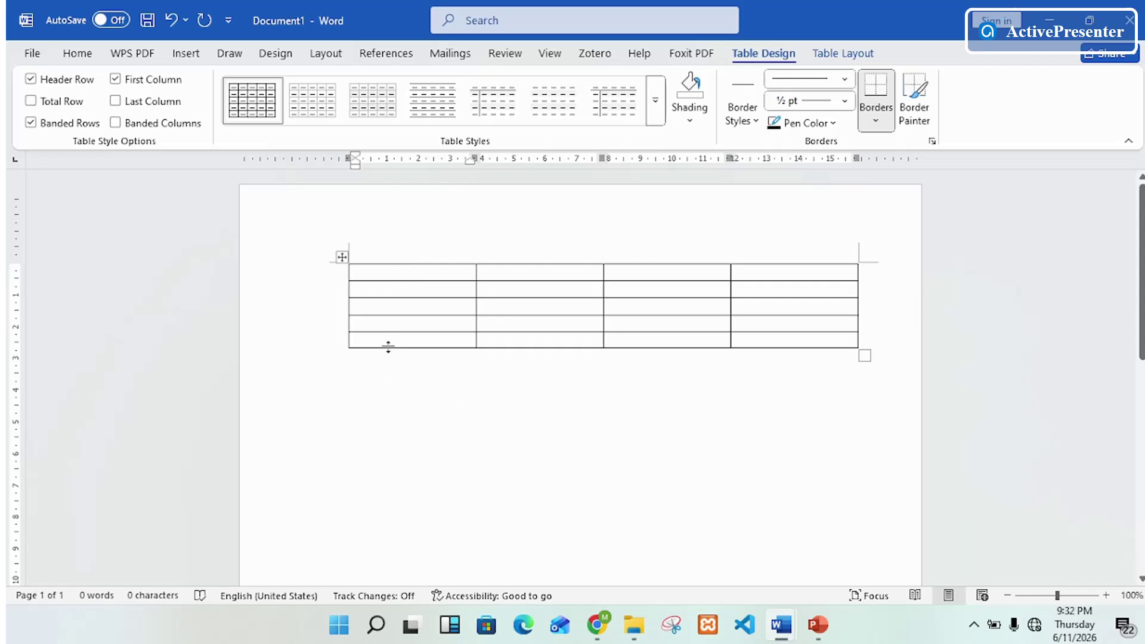
Narrow the table's first column to about 1.7 cm by moving its inner border
click(421, 259)
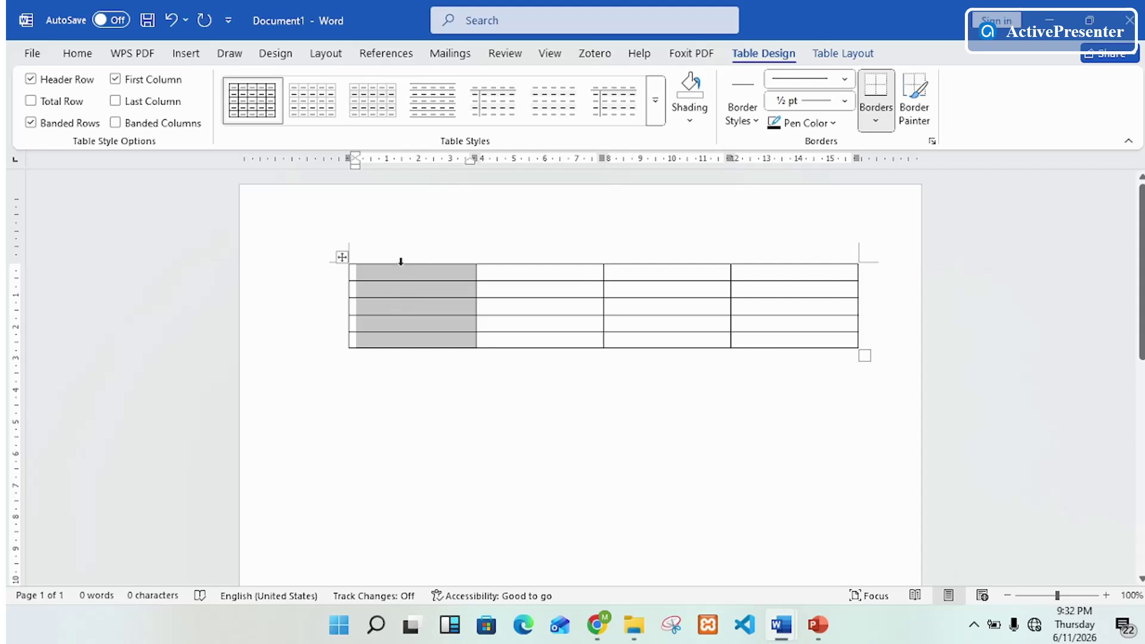
click(421, 274)
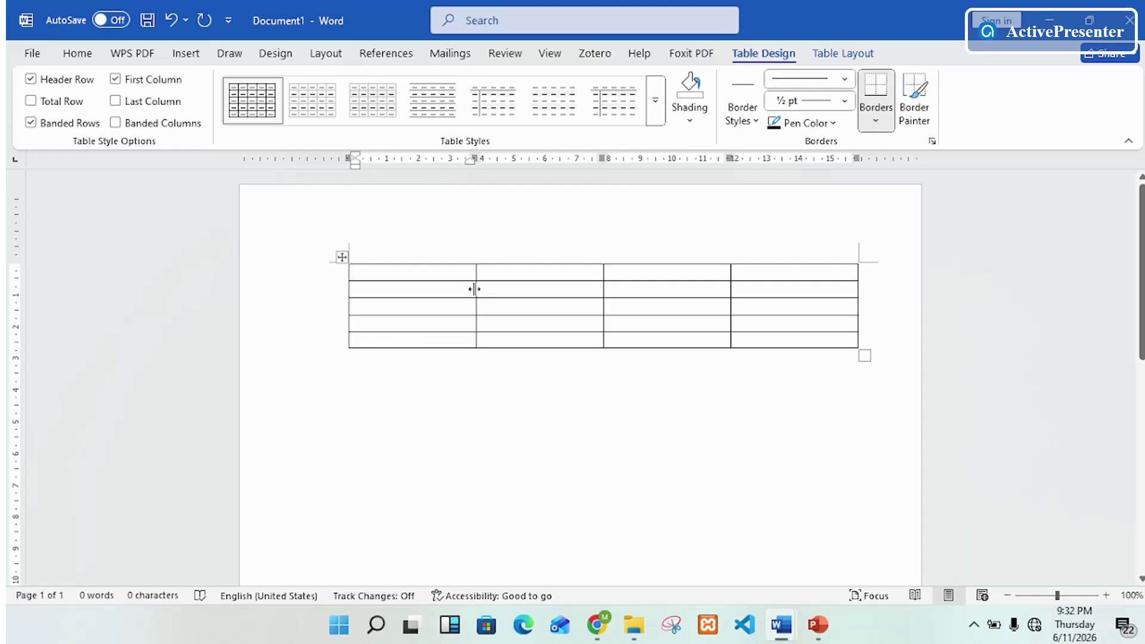
drag(476, 289, 406, 280)
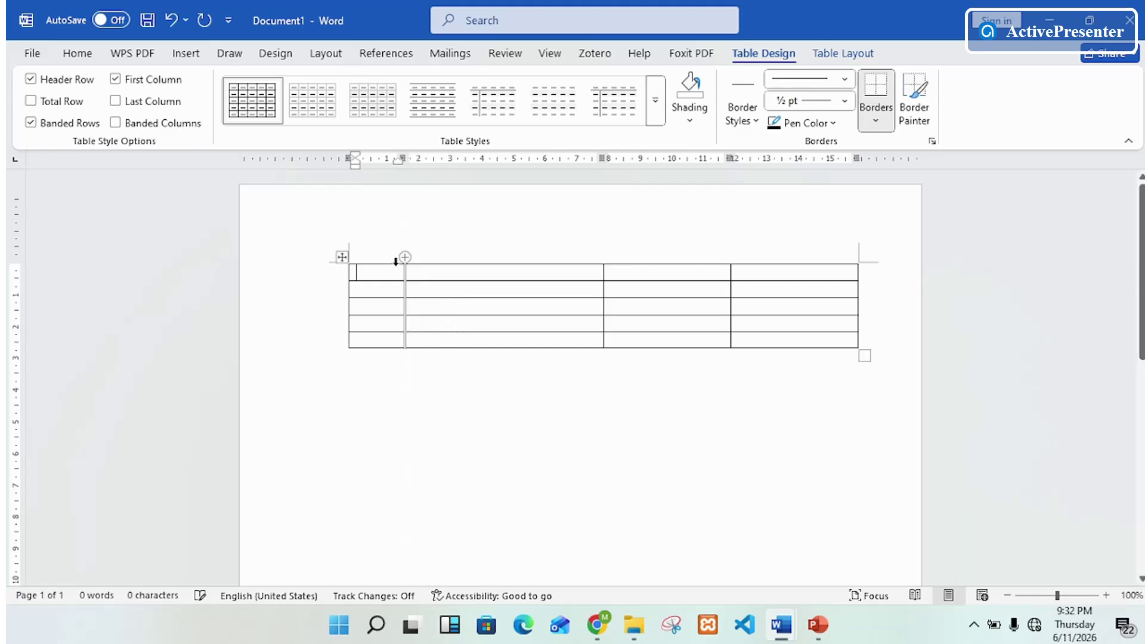
click(379, 263)
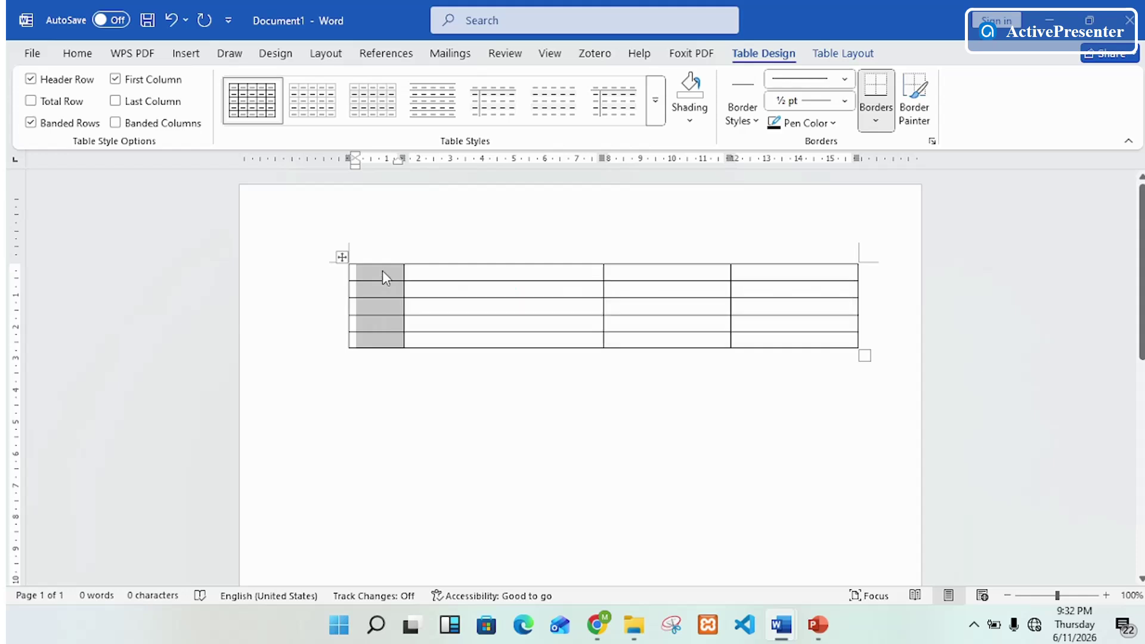
click(382, 271)
Widen the table's first column to about 5.5 cm by moving the border it shares with the second column
click(463, 261)
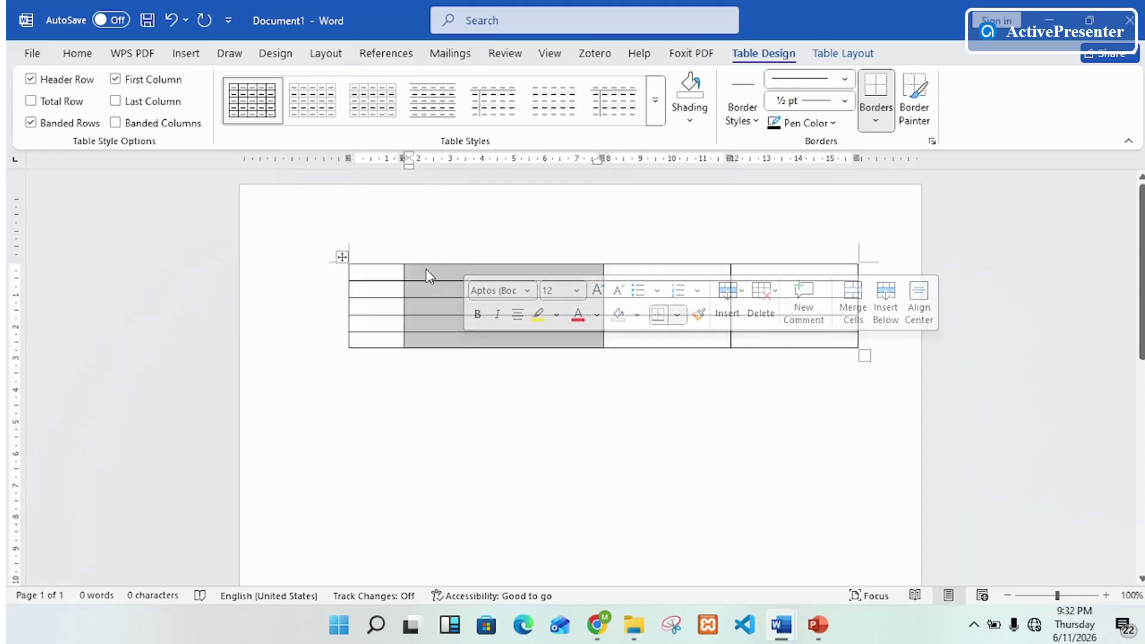
click(399, 278)
drag(404, 272, 523, 285)
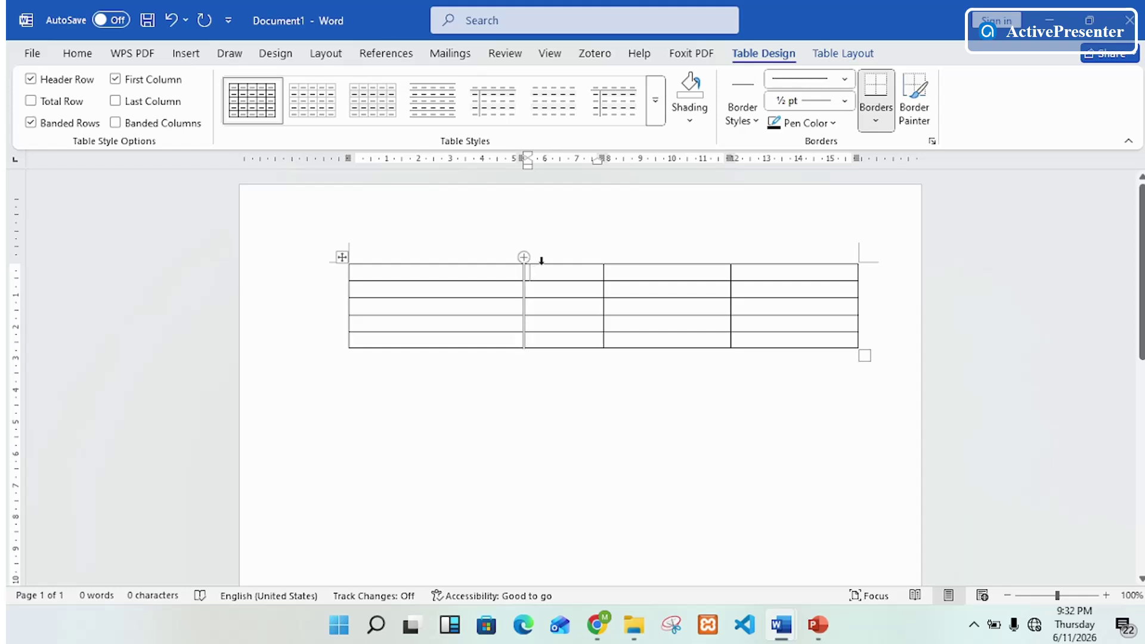
click(539, 259)
click(443, 261)
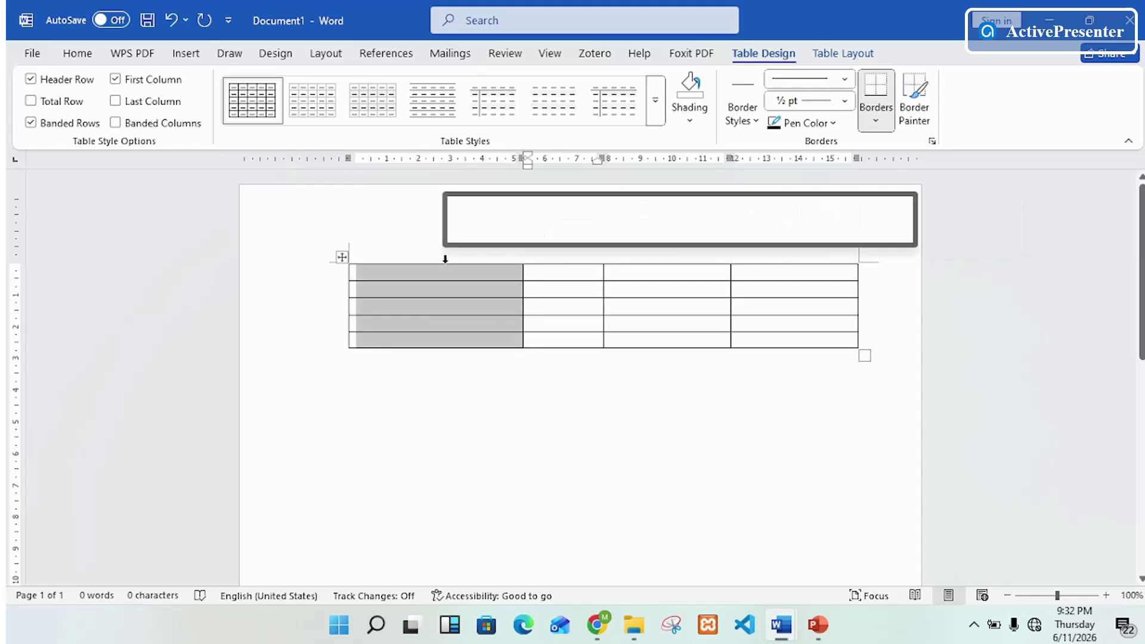
click(480, 337)
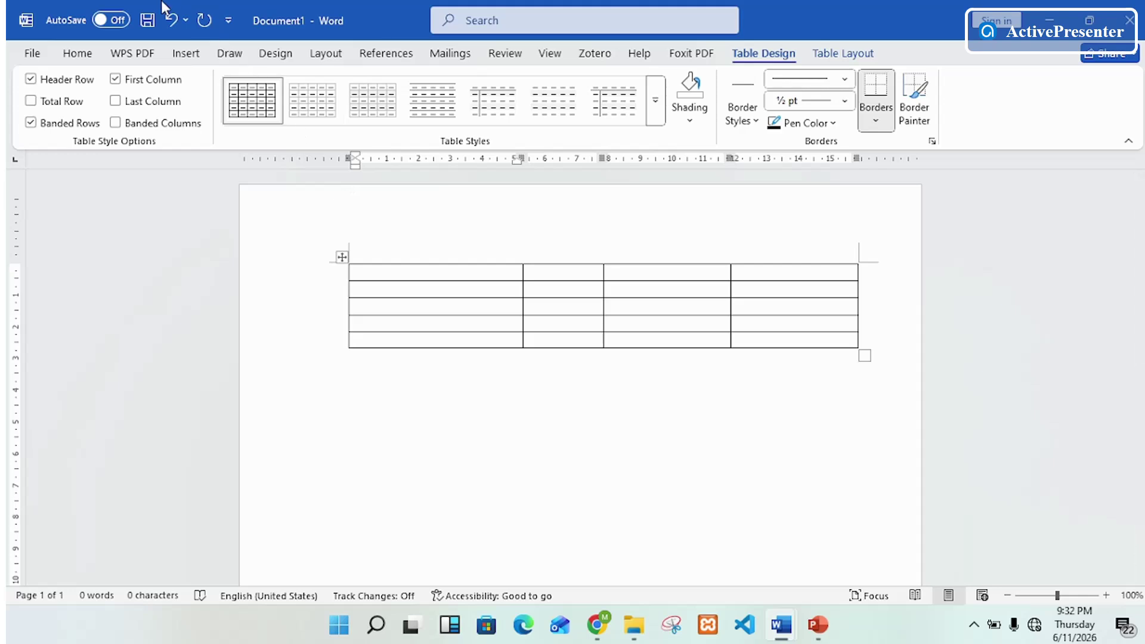
Undo both width changes made to the first column
click(168, 21)
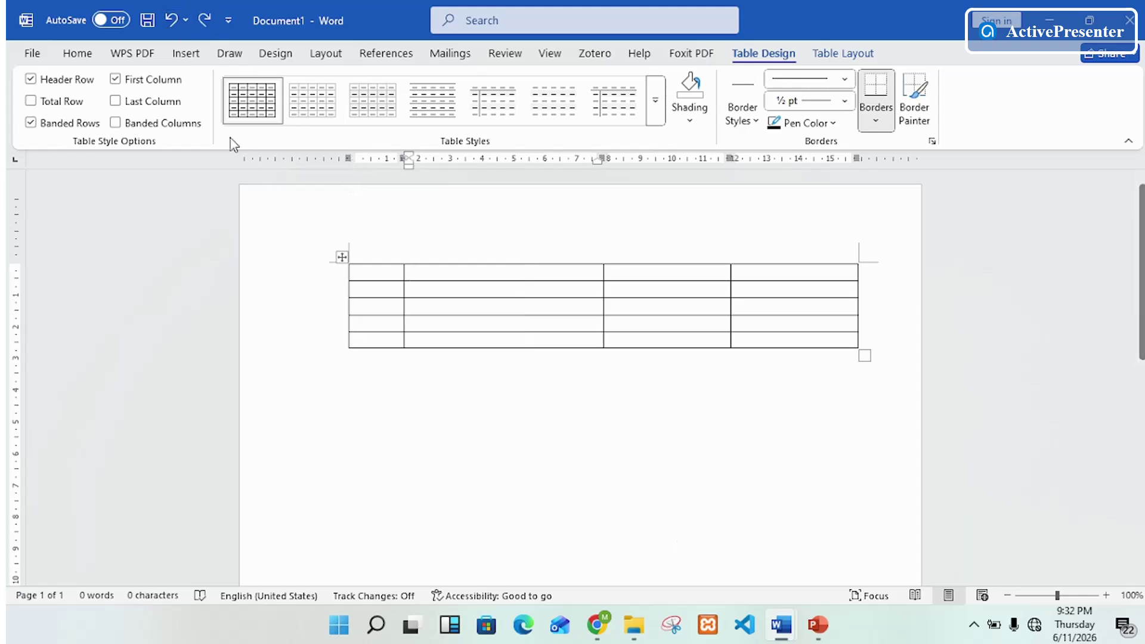
click(173, 20)
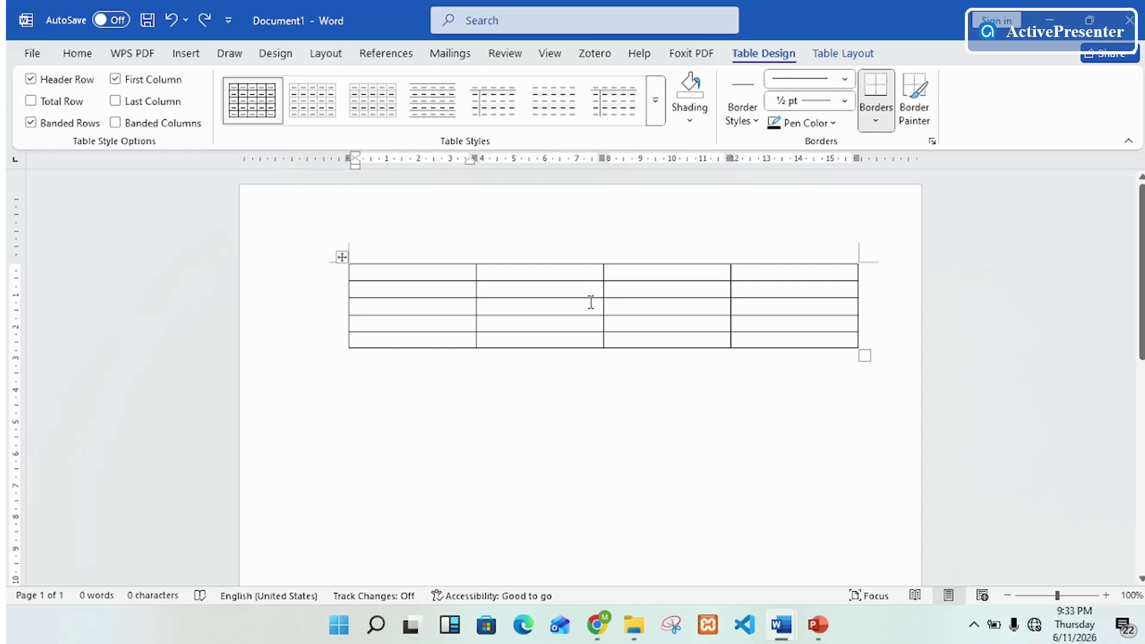
Place the cursor in the table's first cell and show the table layout settings
click(616, 392)
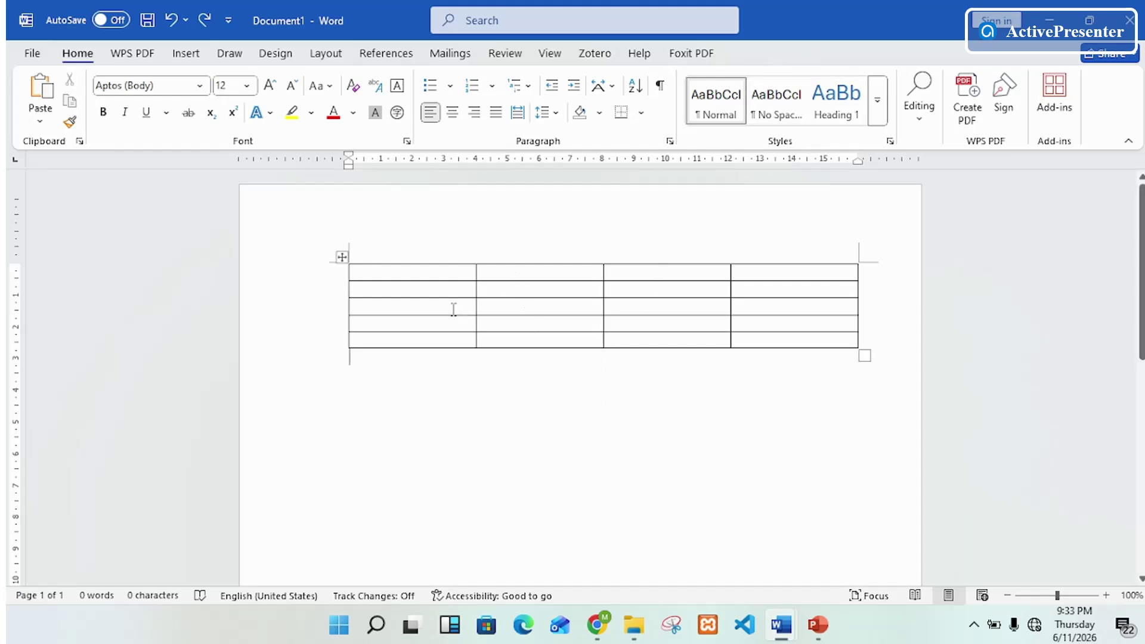
click(448, 277)
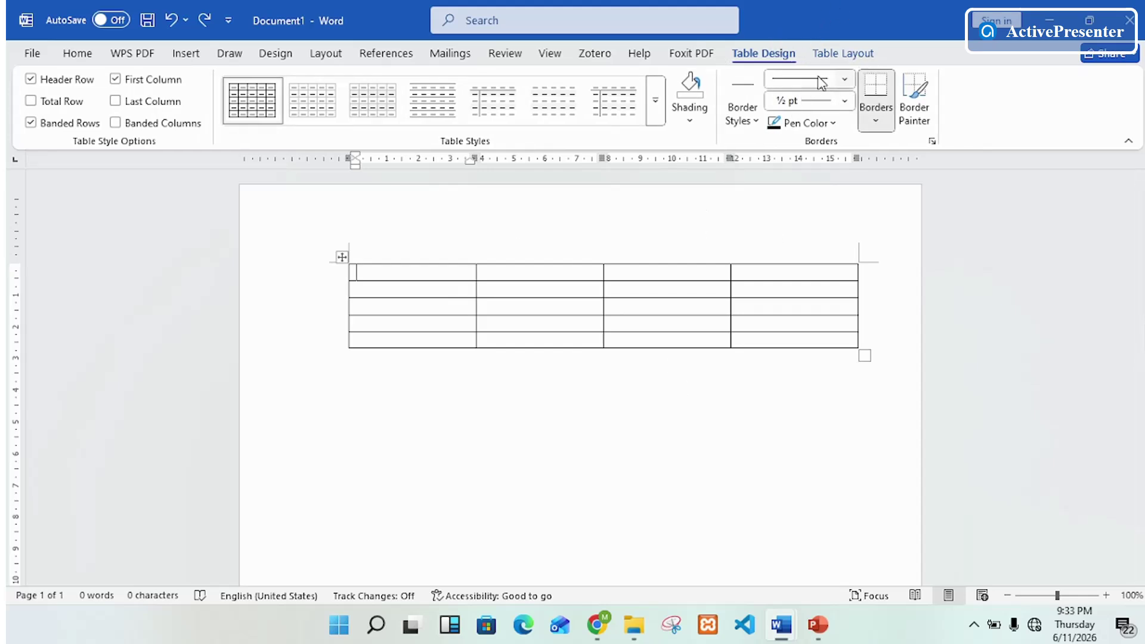
click(853, 58)
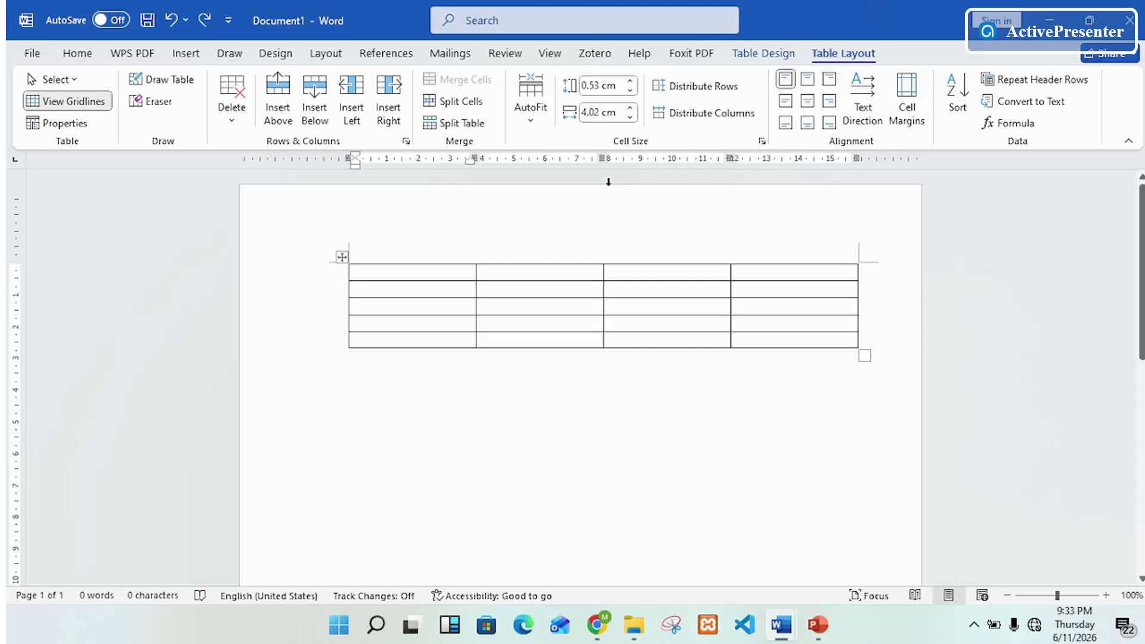
right_click(370, 274)
key(Escape)
right_click(370, 274)
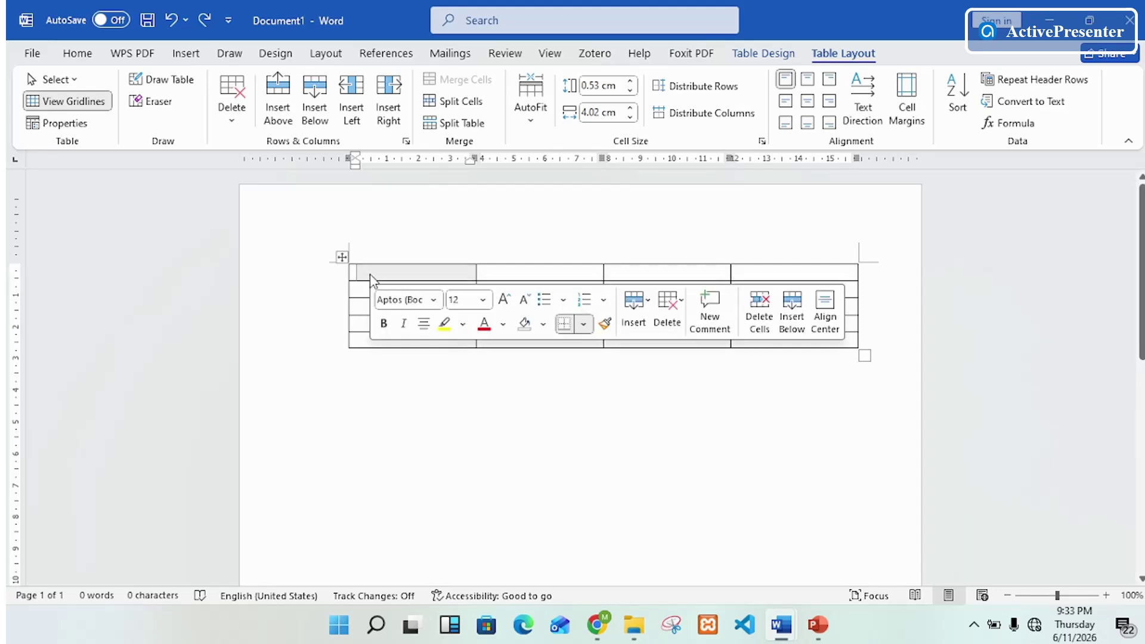
key(Escape)
right_click(371, 276)
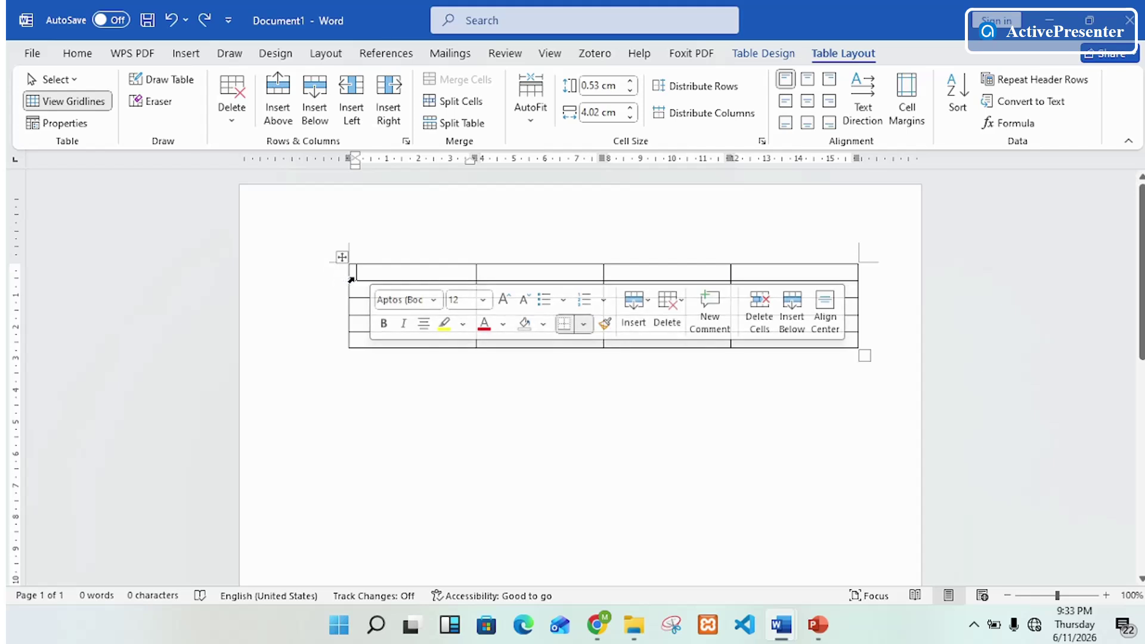
key(Escape)
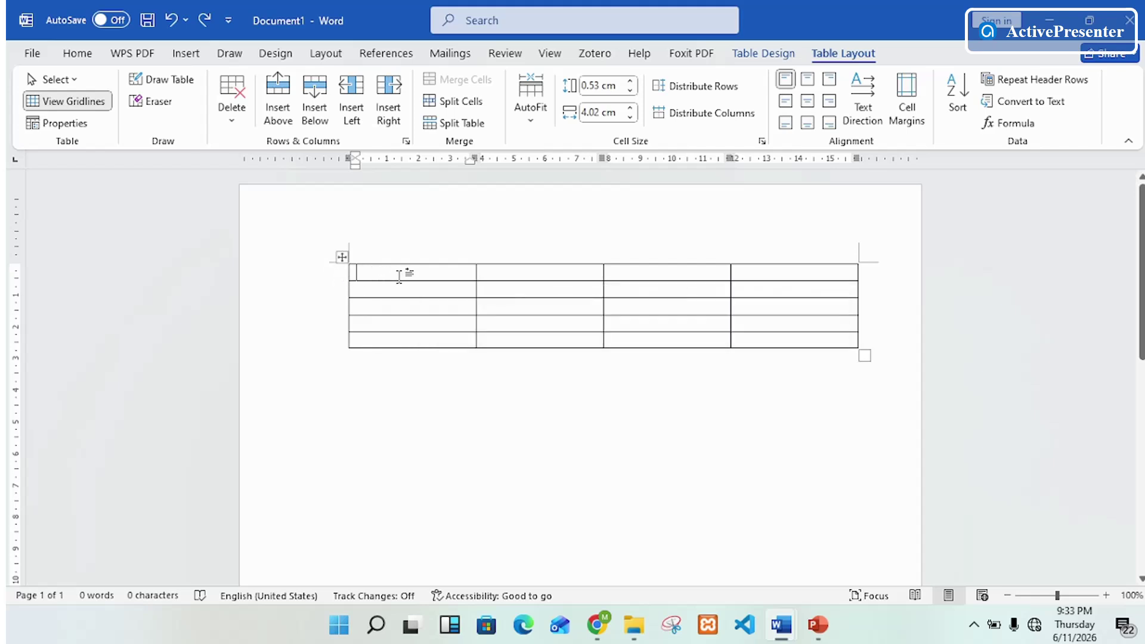
click(411, 255)
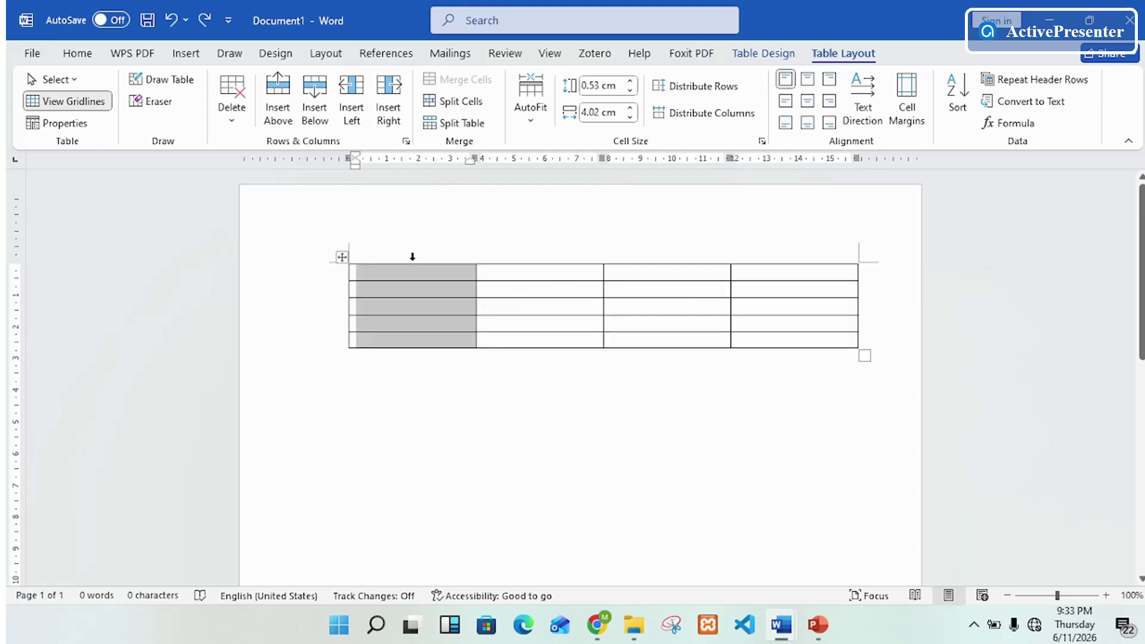
click(326, 278)
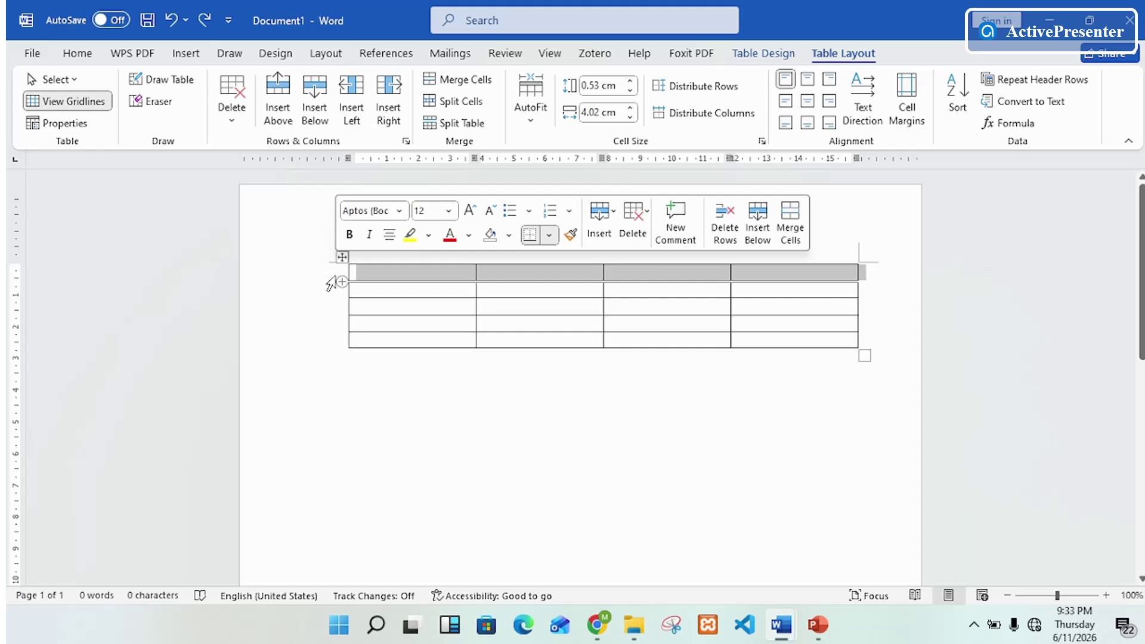
click(385, 272)
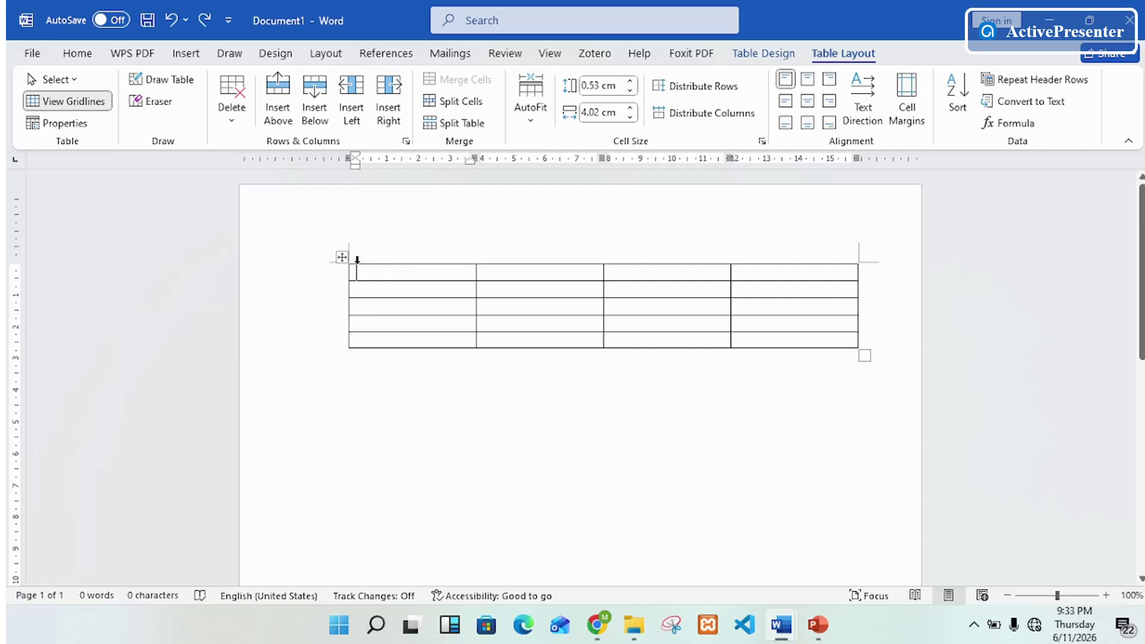
Set the width of the table's first column to 2 cm
click(442, 262)
click(434, 275)
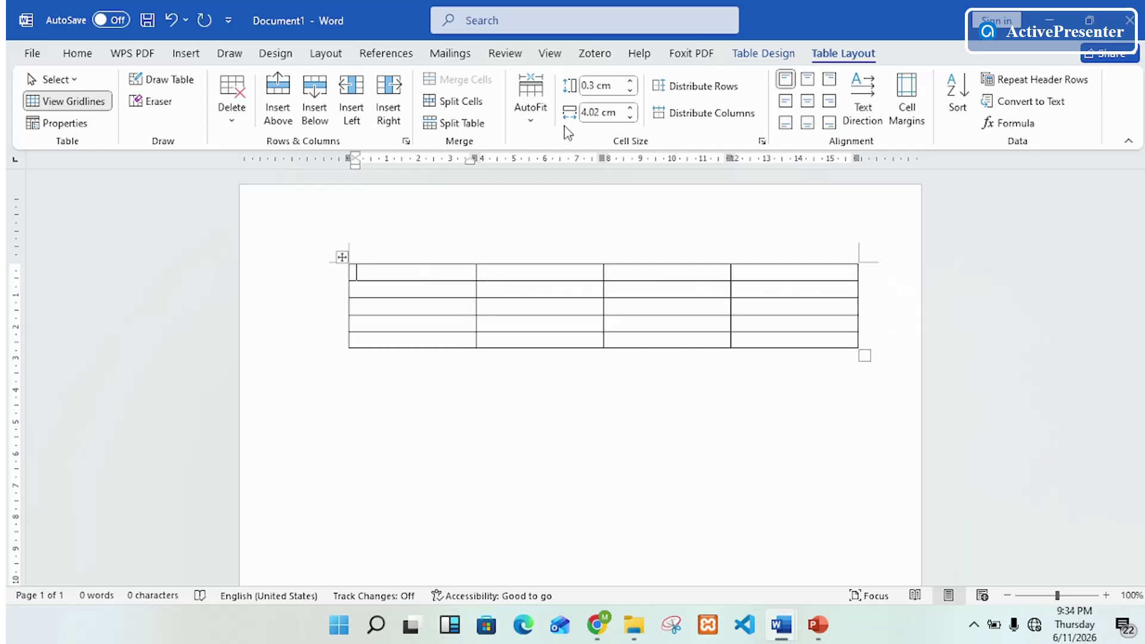
click(597, 110)
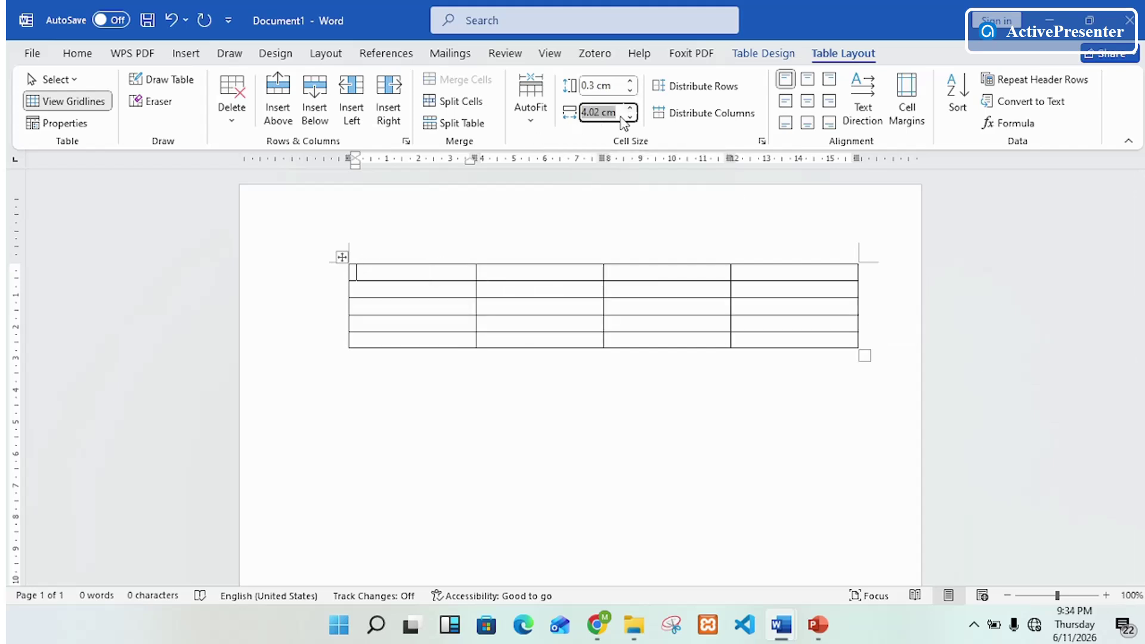
drag(624, 114, 589, 112)
click(598, 117)
drag(583, 112, 603, 119)
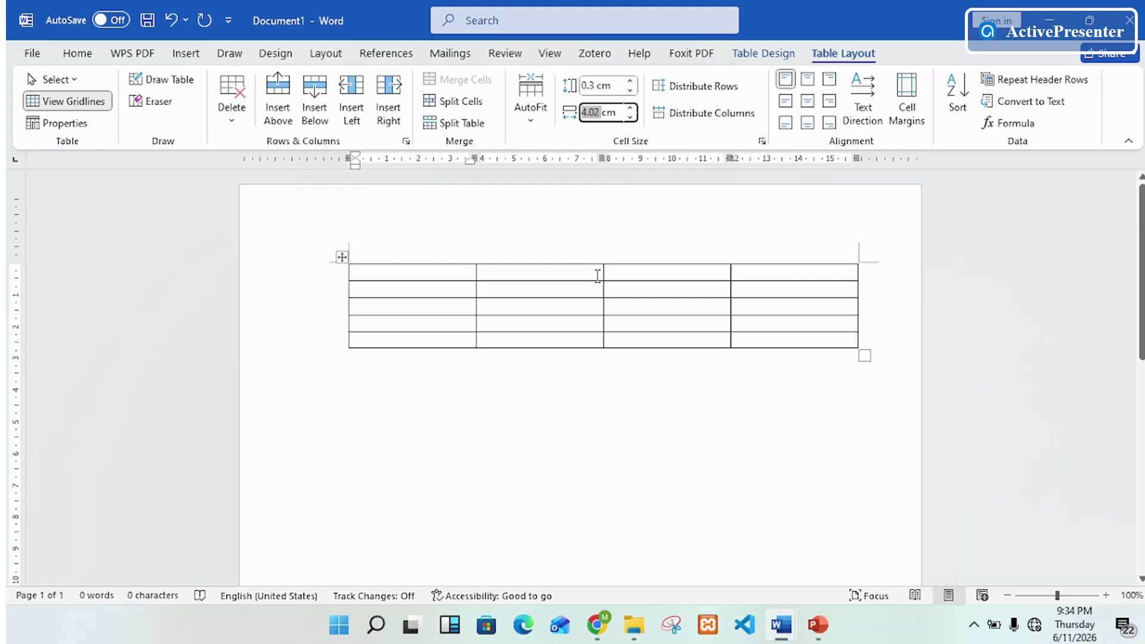
text(2)
key(Return)
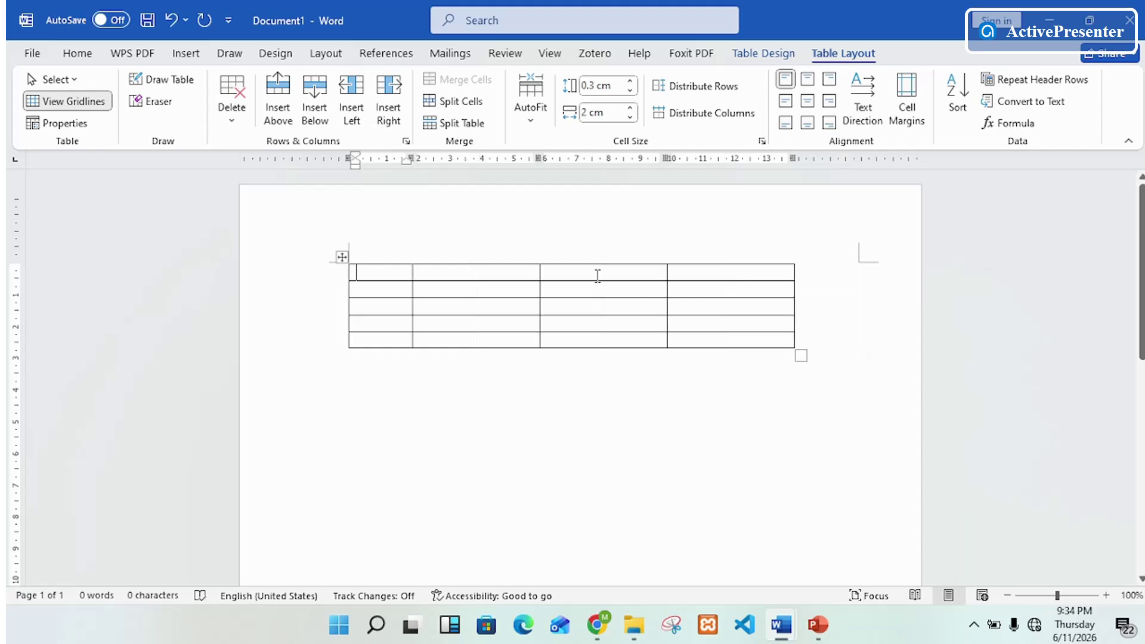
Select the table's entire first column and set its width to 5 cm
click(376, 259)
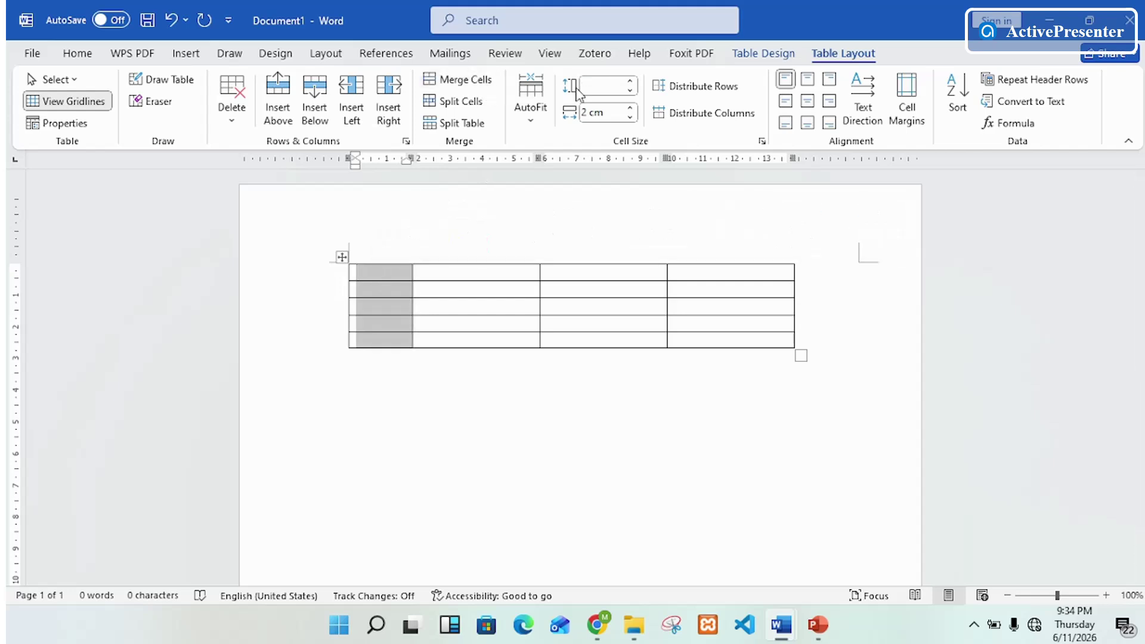
click(586, 113)
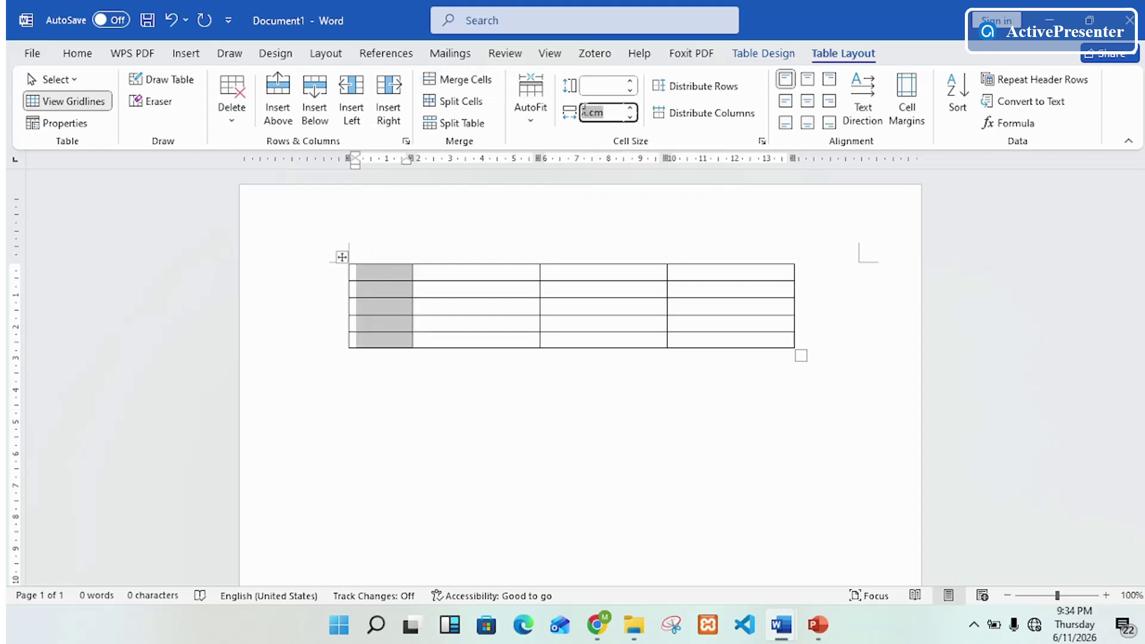
click(584, 111)
text(5)
key(Return)
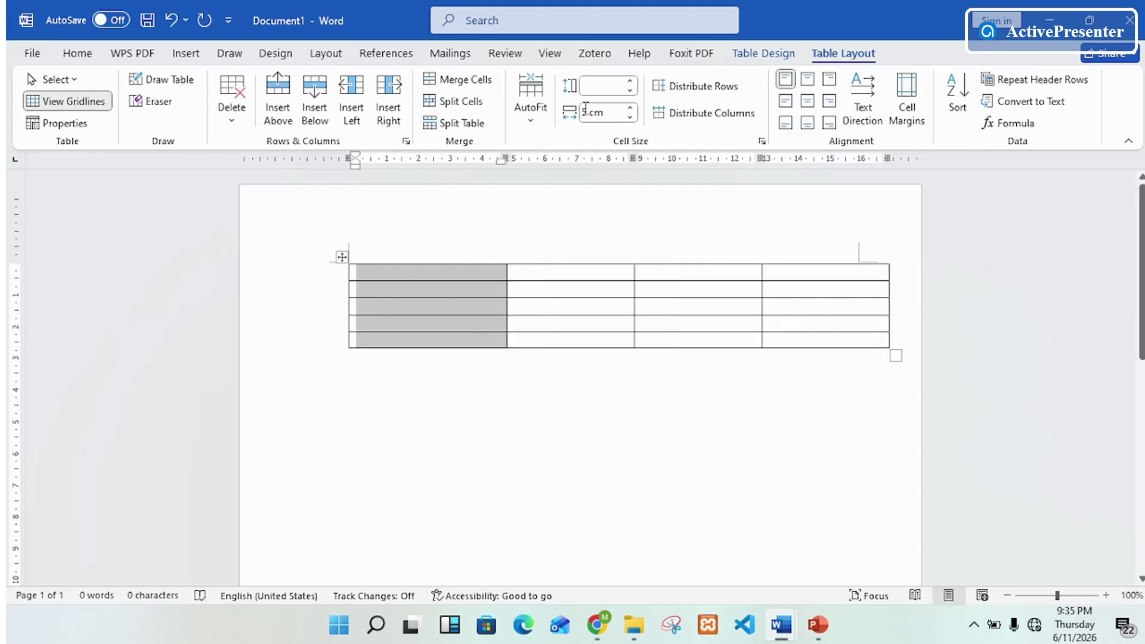
Set the selected first column's width to 10 cm, and undo the 10 cm and 5 cm width changes
click(587, 110)
text(10)
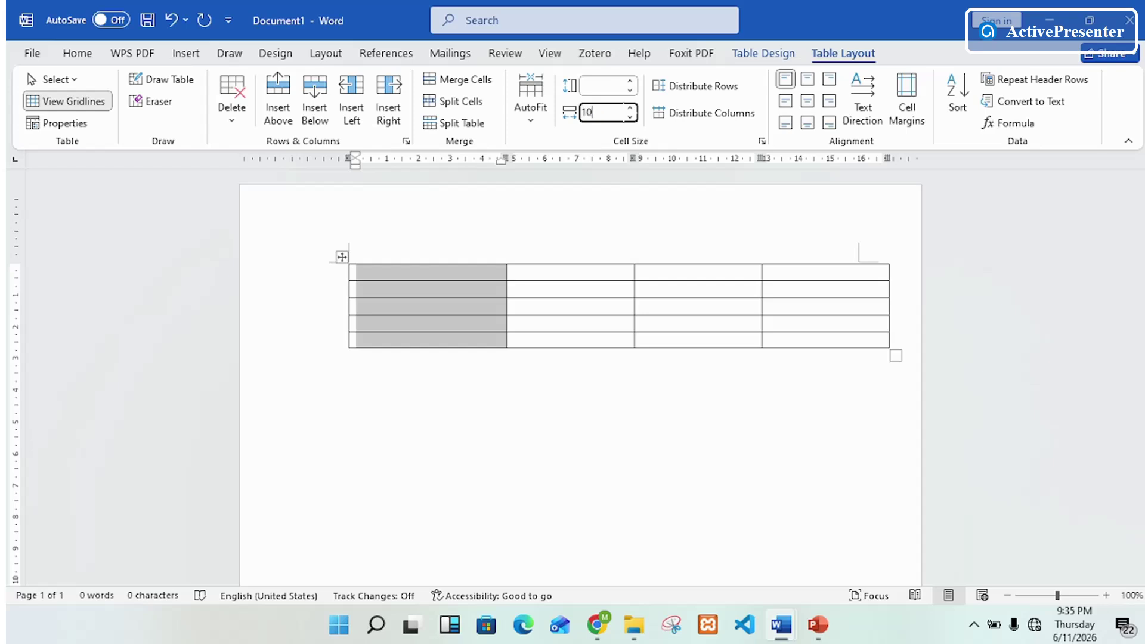
key(Return)
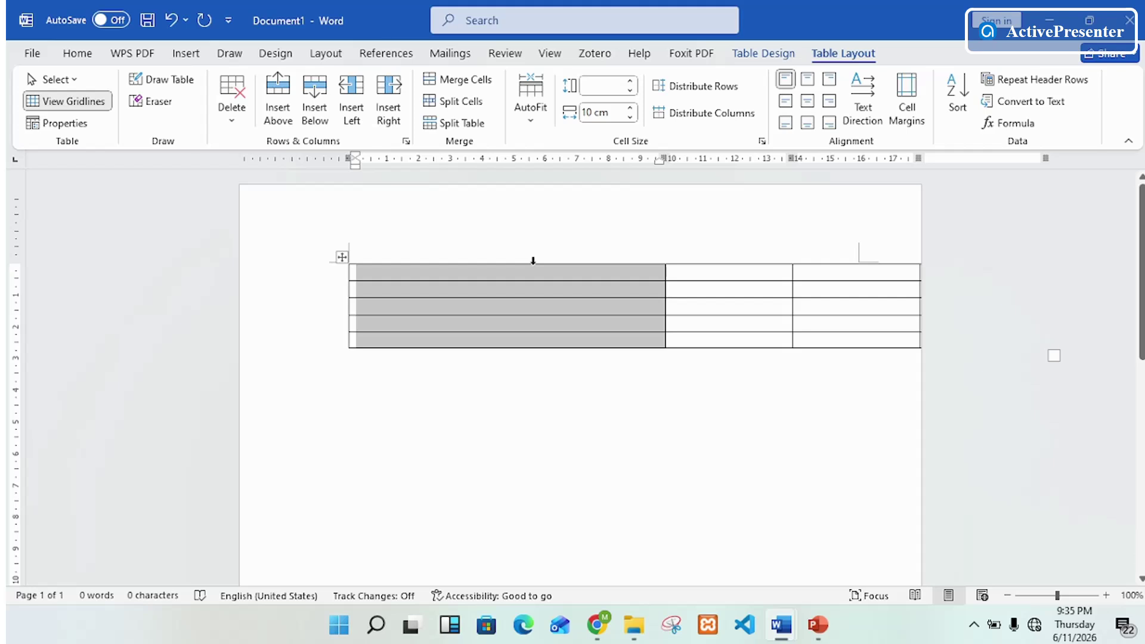
key(ctrl+z)
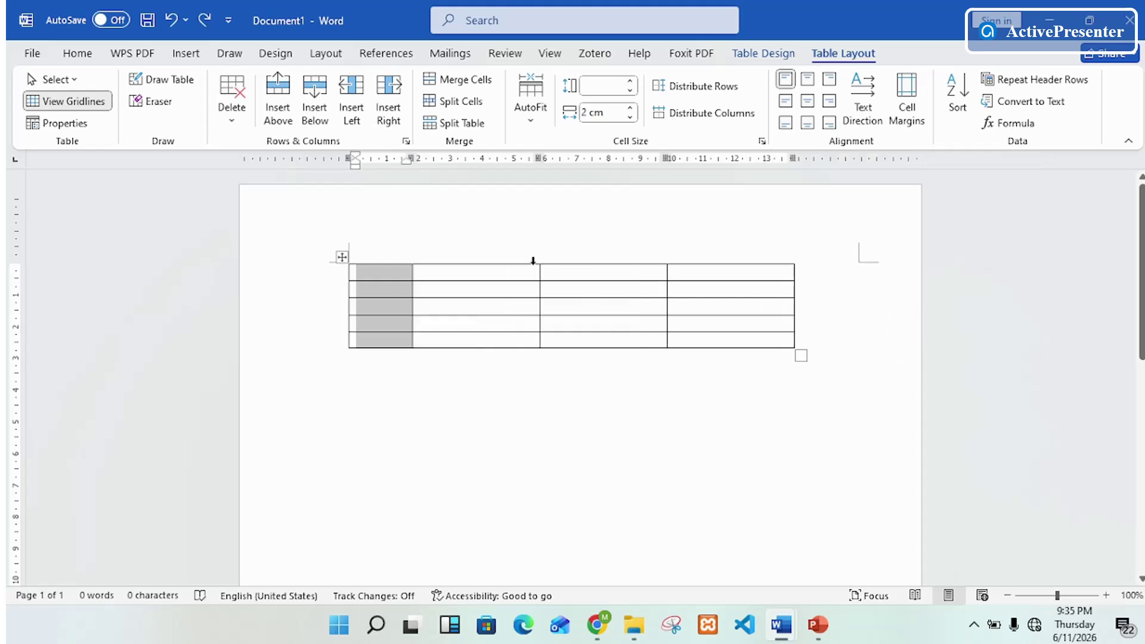
Move the border between the first and second columns so the second column is about 3.28 cm wide
click(446, 287)
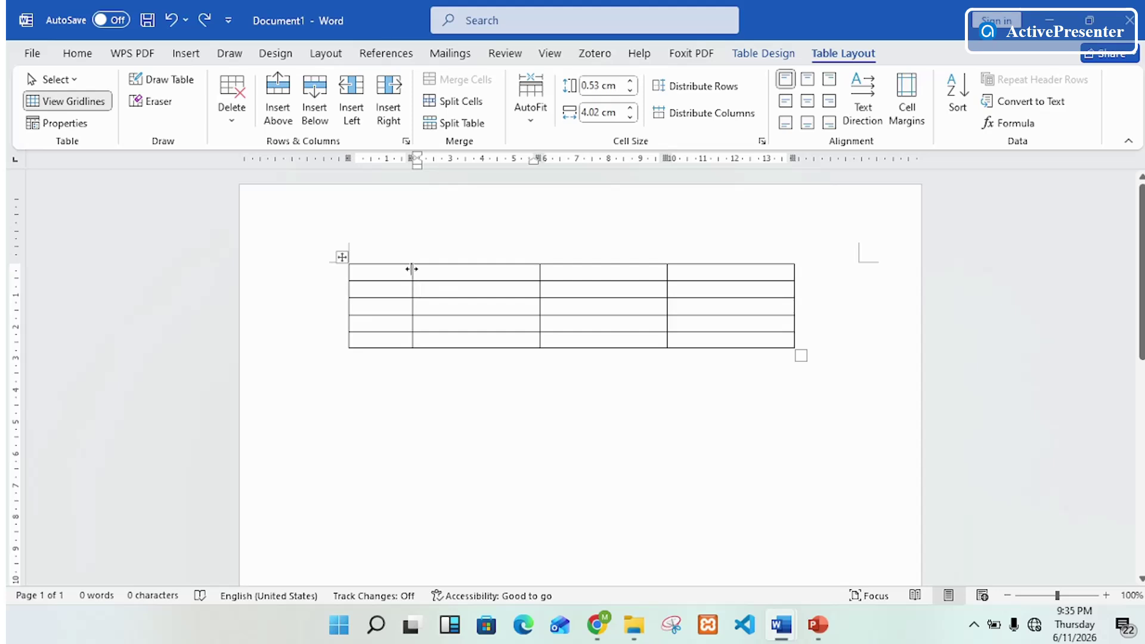
drag(412, 270, 437, 295)
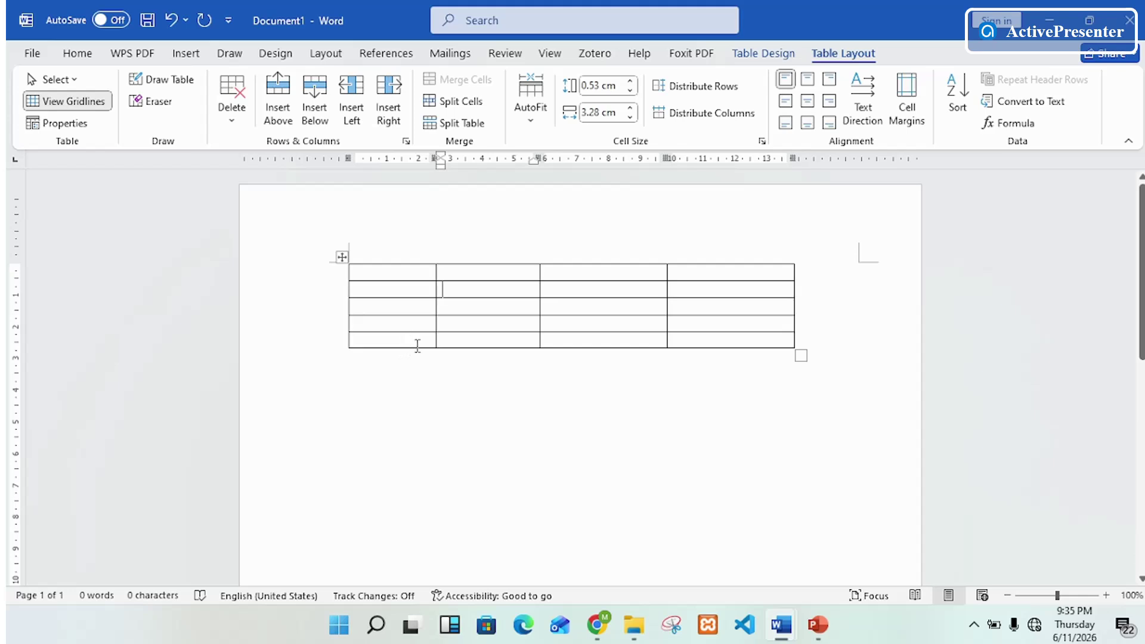
Make the table's last row about 2.33 cm high by moving the table's bottom border
click(329, 343)
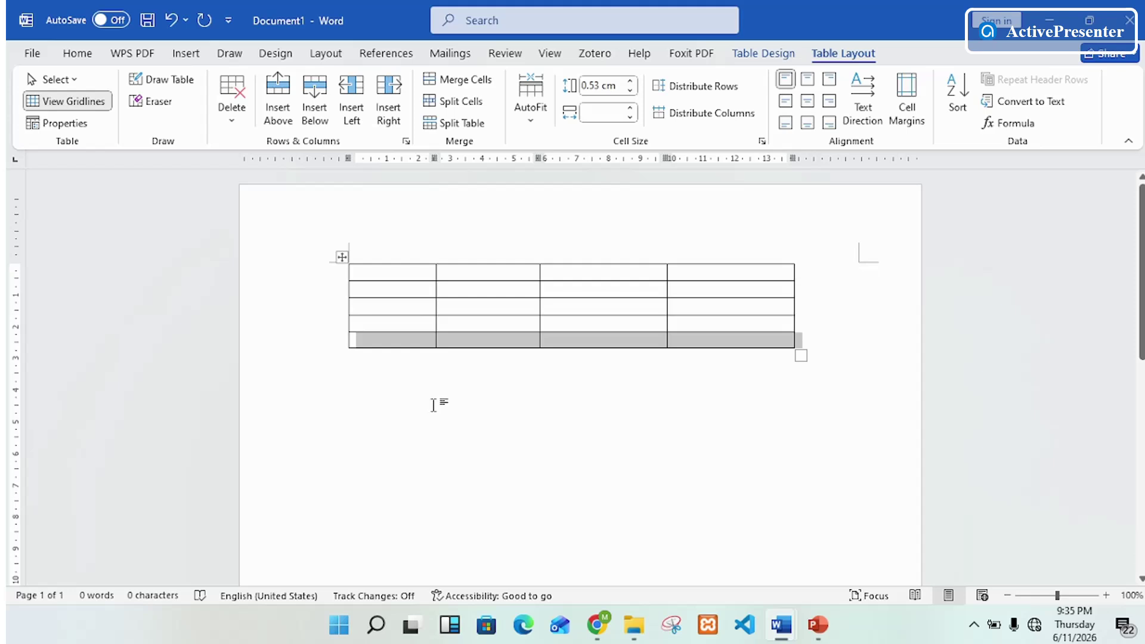
click(427, 376)
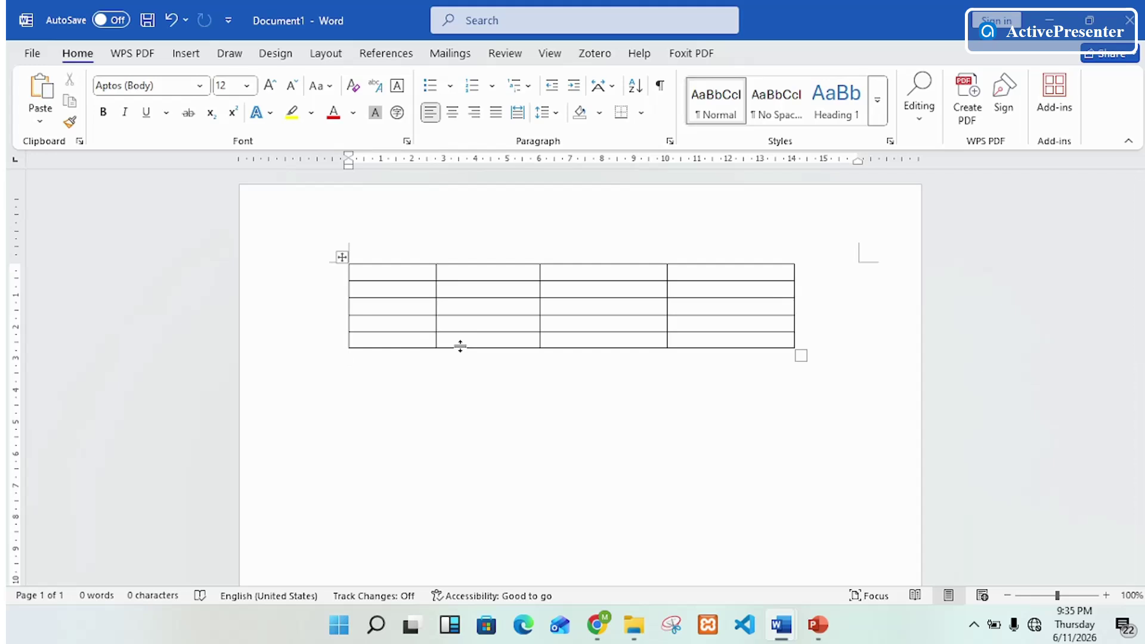
drag(459, 346, 478, 421)
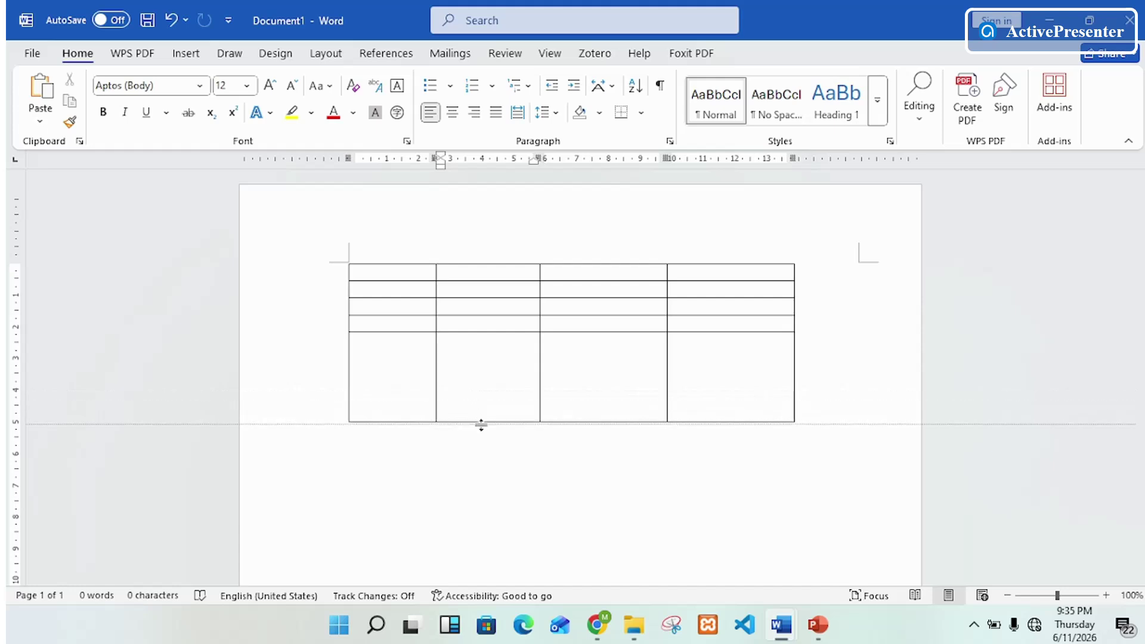
click(309, 389)
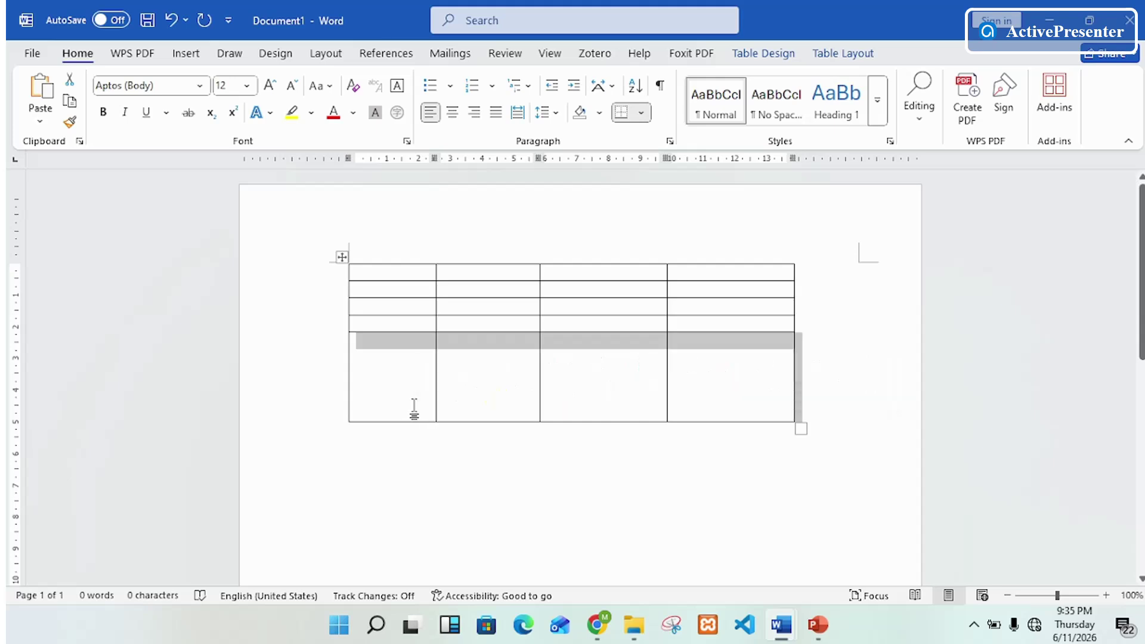
click(419, 420)
drag(417, 420, 437, 405)
Make the fourth row taller by moving its lower border, and pull it back to a moderately increased height
drag(456, 334, 471, 391)
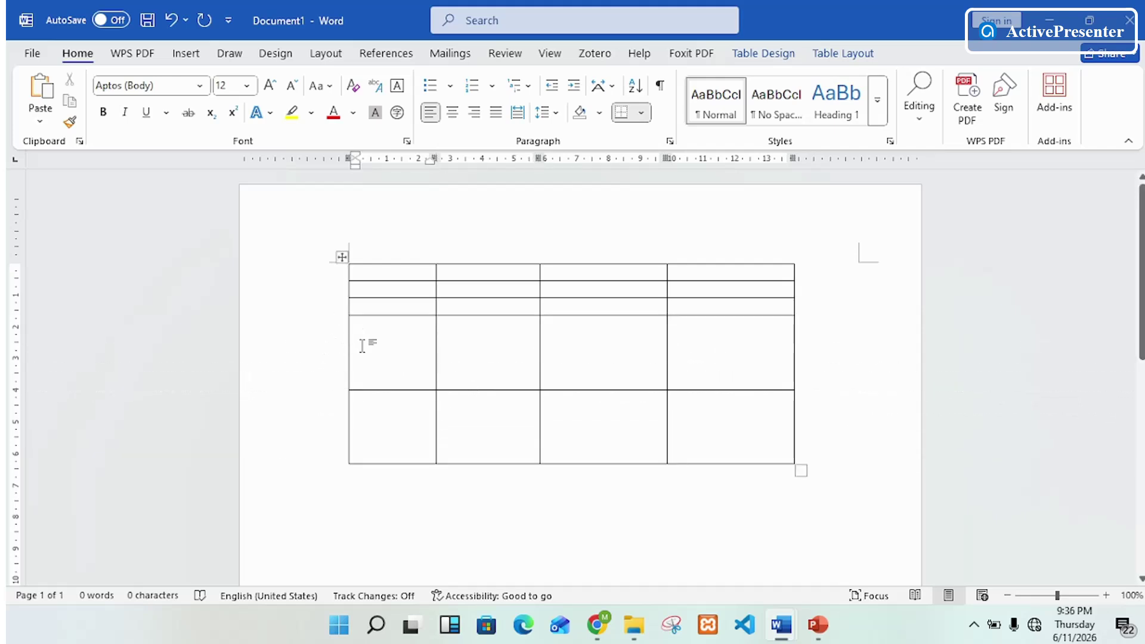
click(337, 356)
click(407, 374)
click(416, 391)
drag(416, 392, 410, 342)
click(415, 391)
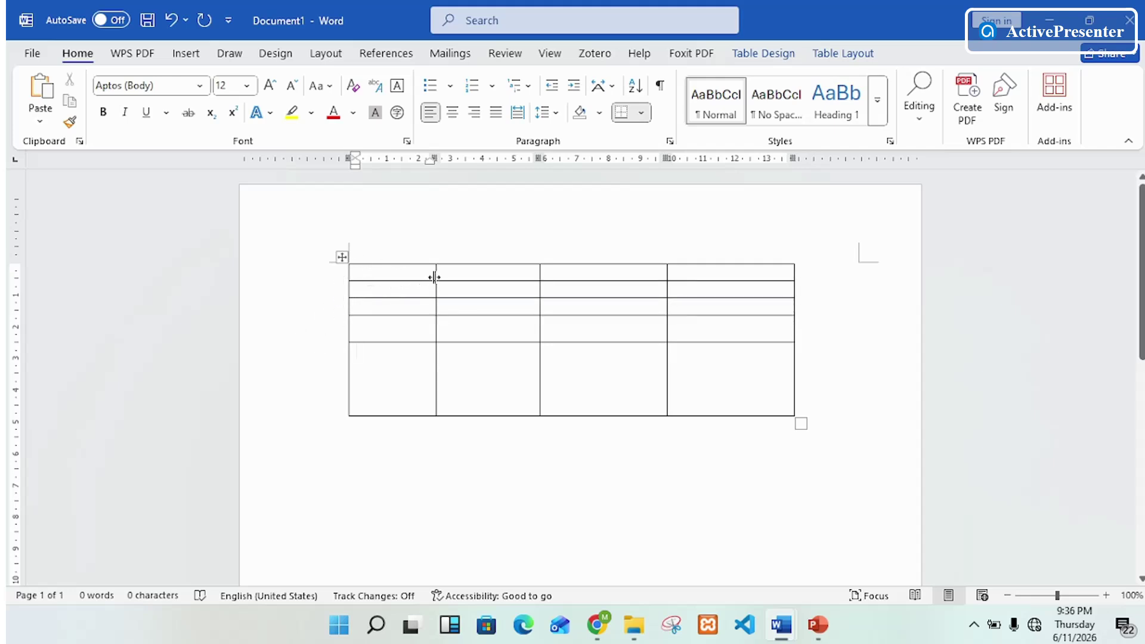
Make the column widths uneven by moving the inner borders, narrowing the first and last columns and widening the third
drag(434, 277, 380, 268)
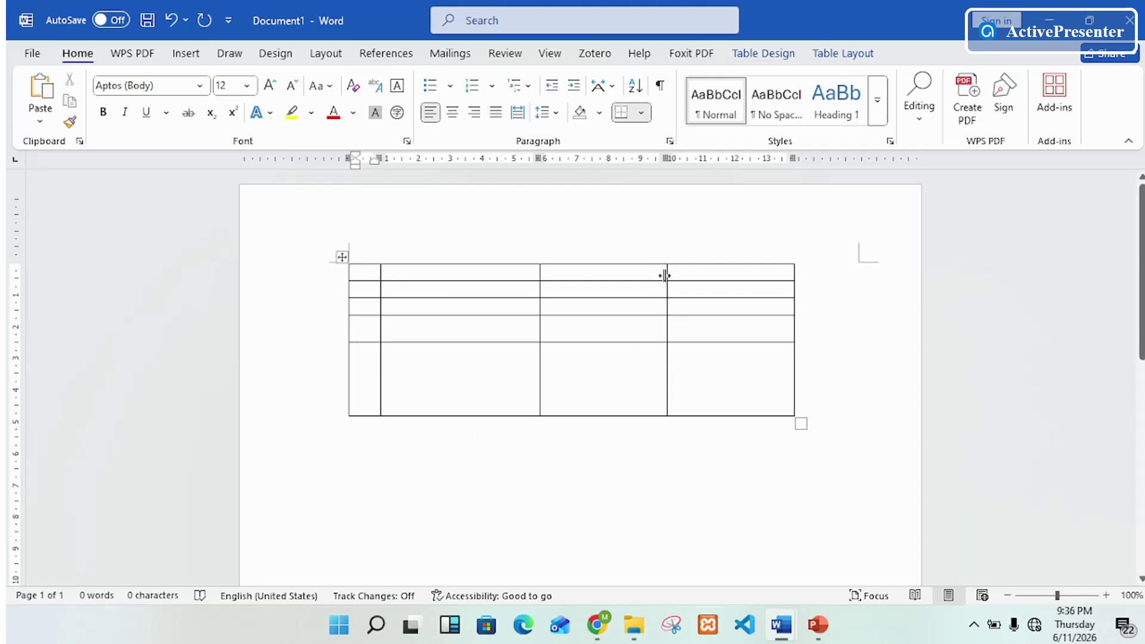
drag(665, 274, 747, 293)
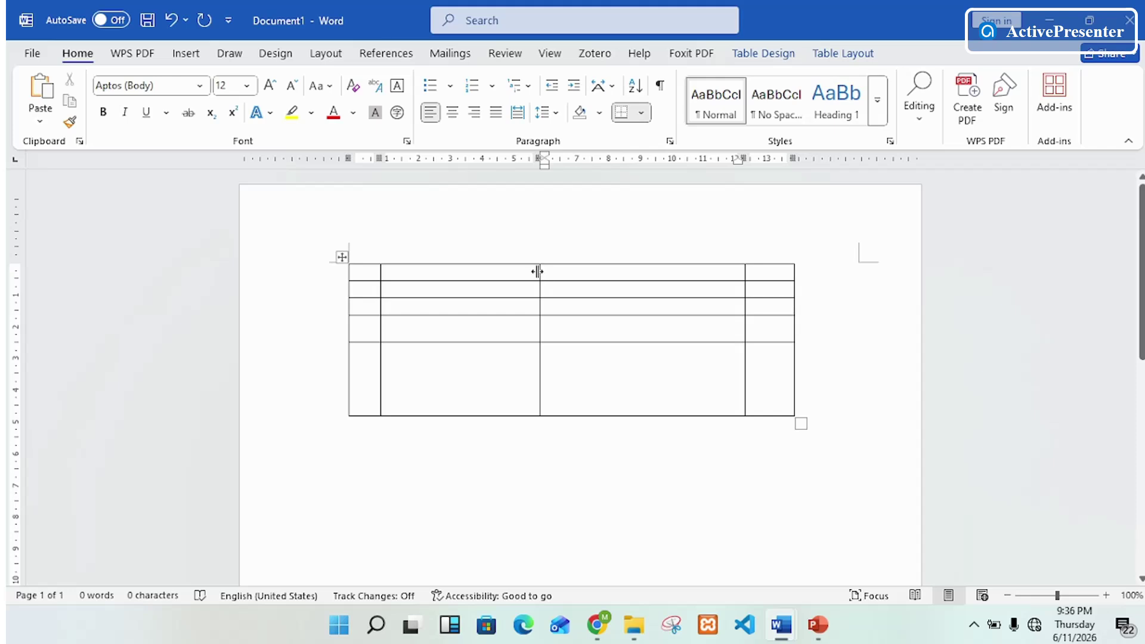
drag(537, 271, 483, 266)
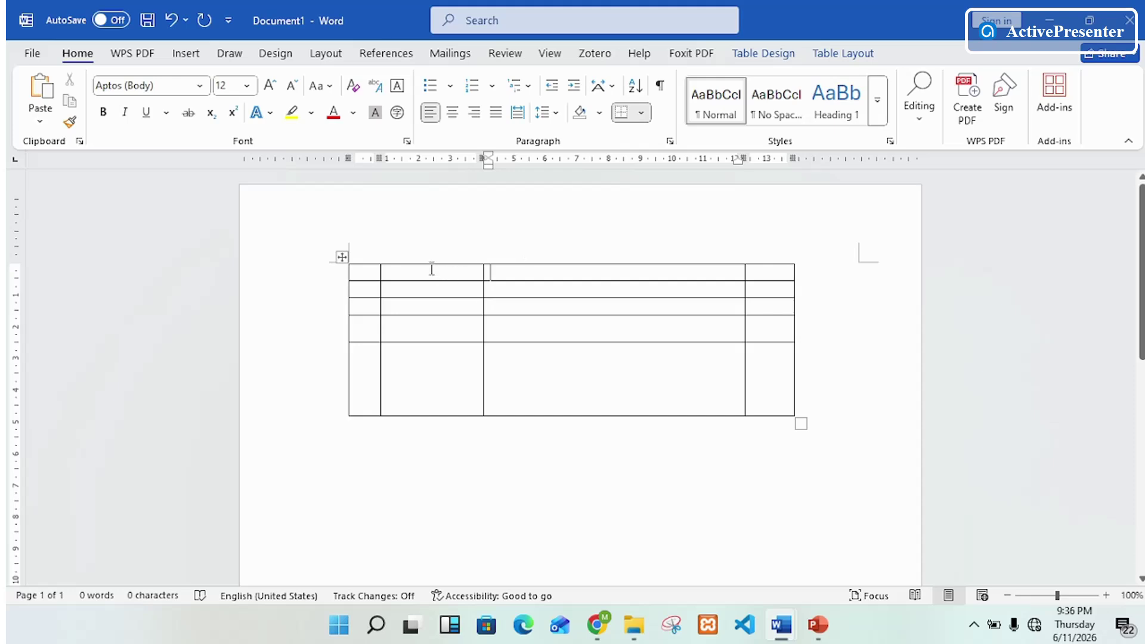
Select the whole table and distribute its columns evenly
click(370, 262)
click(414, 273)
click(415, 259)
click(366, 280)
click(341, 257)
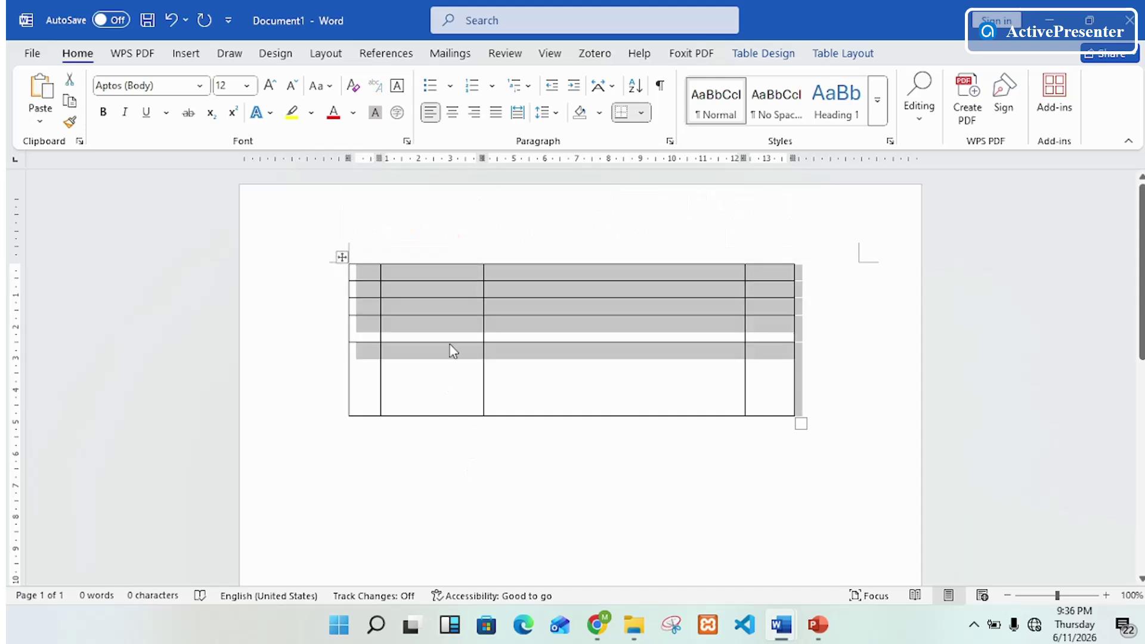
click(860, 58)
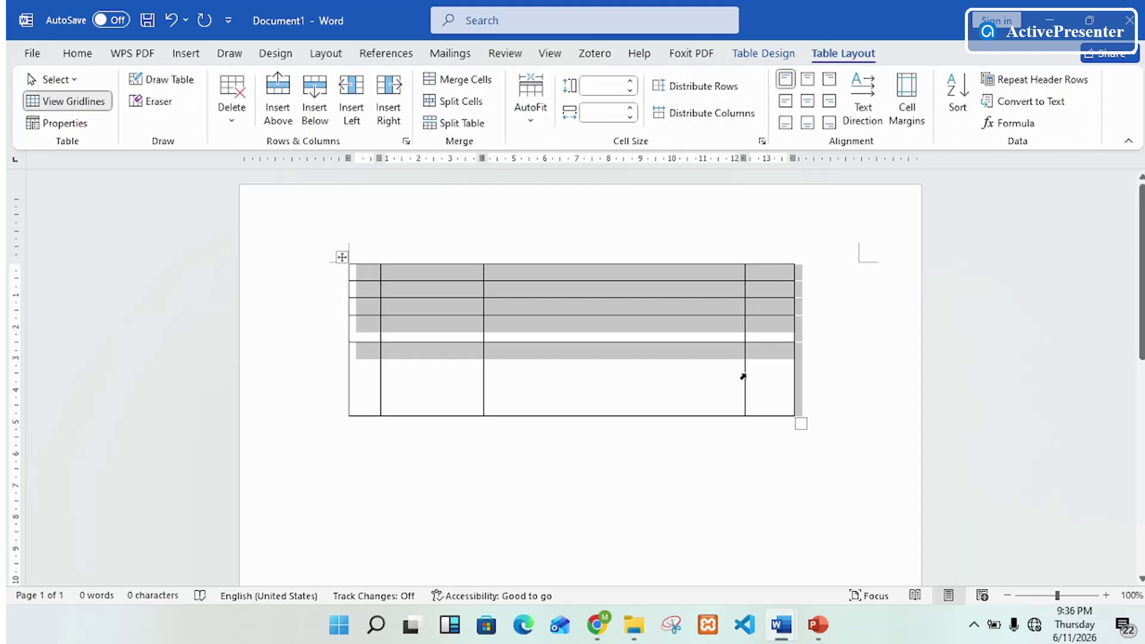
click(709, 114)
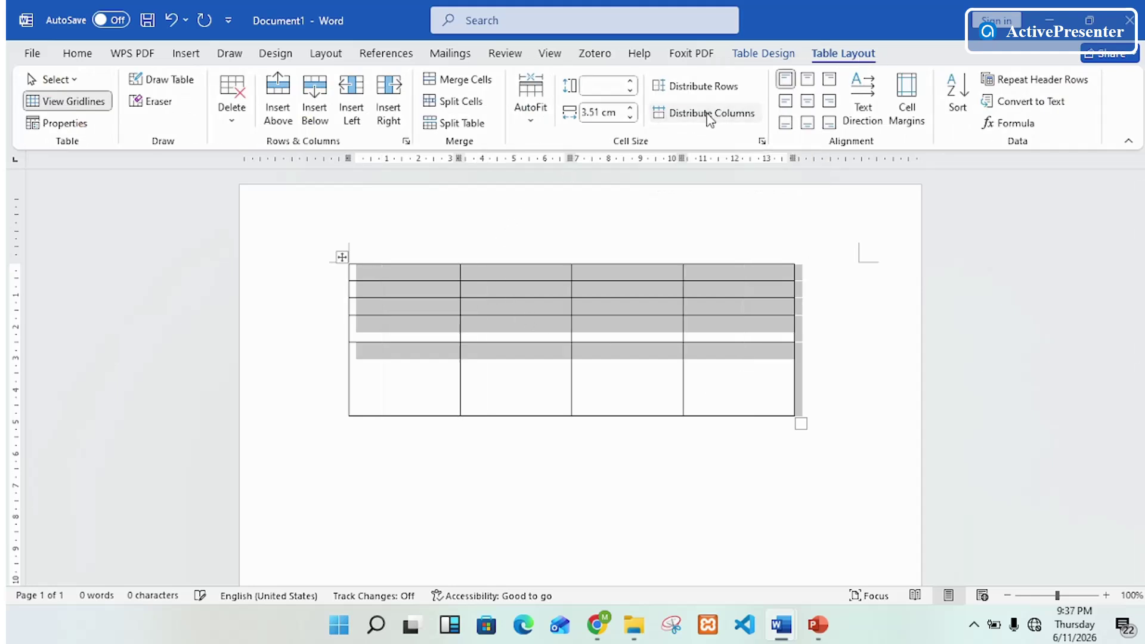
click(501, 363)
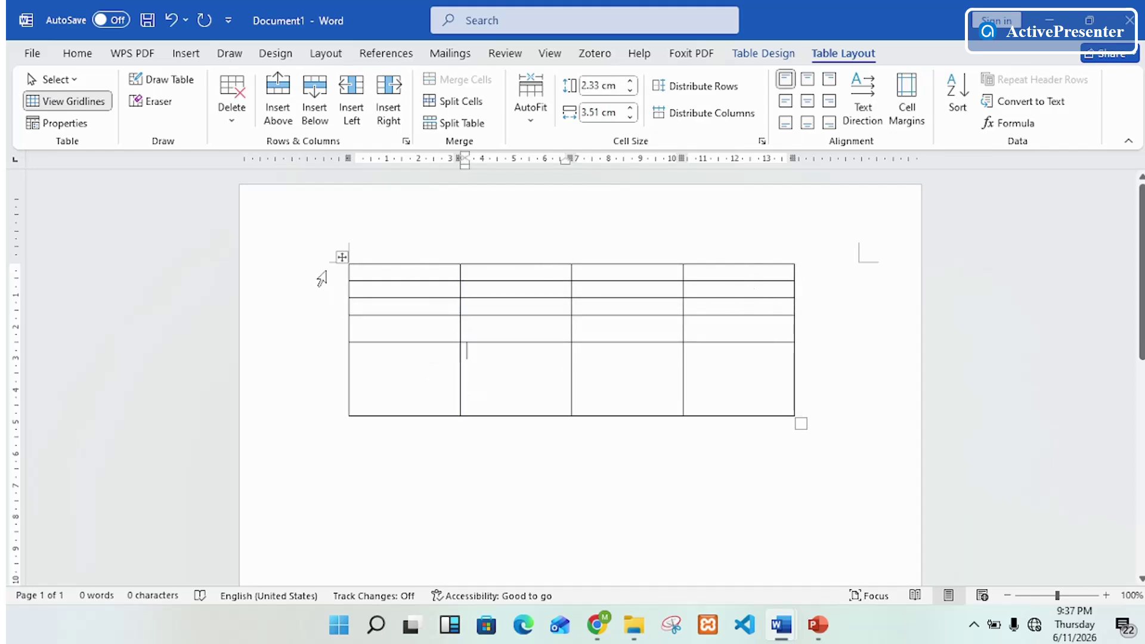
click(332, 378)
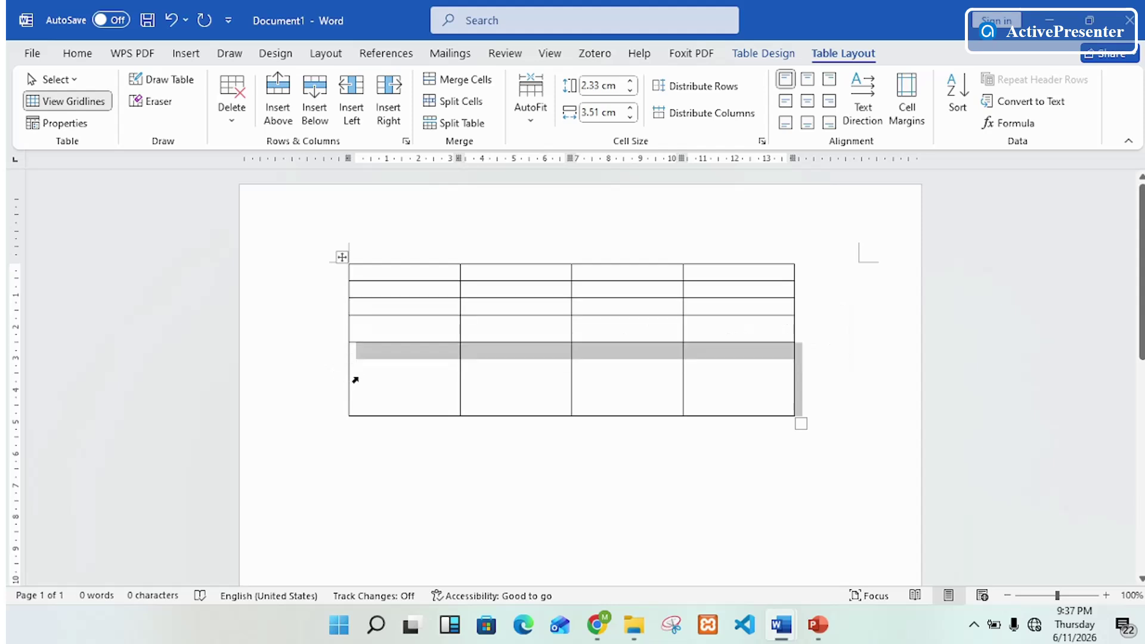
click(332, 311)
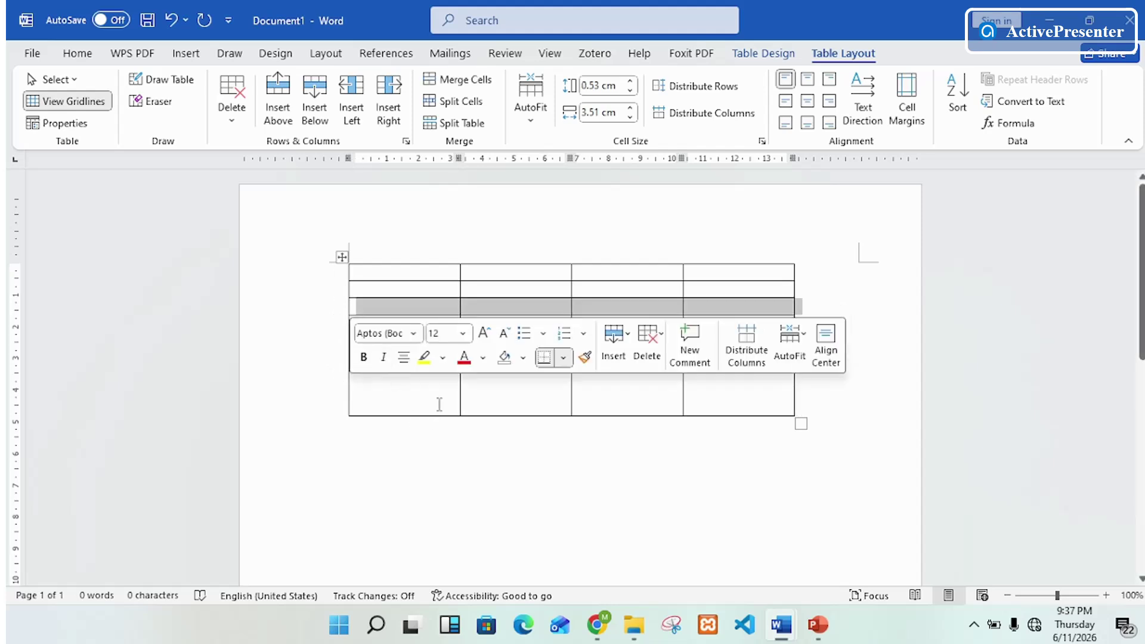
click(408, 388)
mouse_move(339, 282)
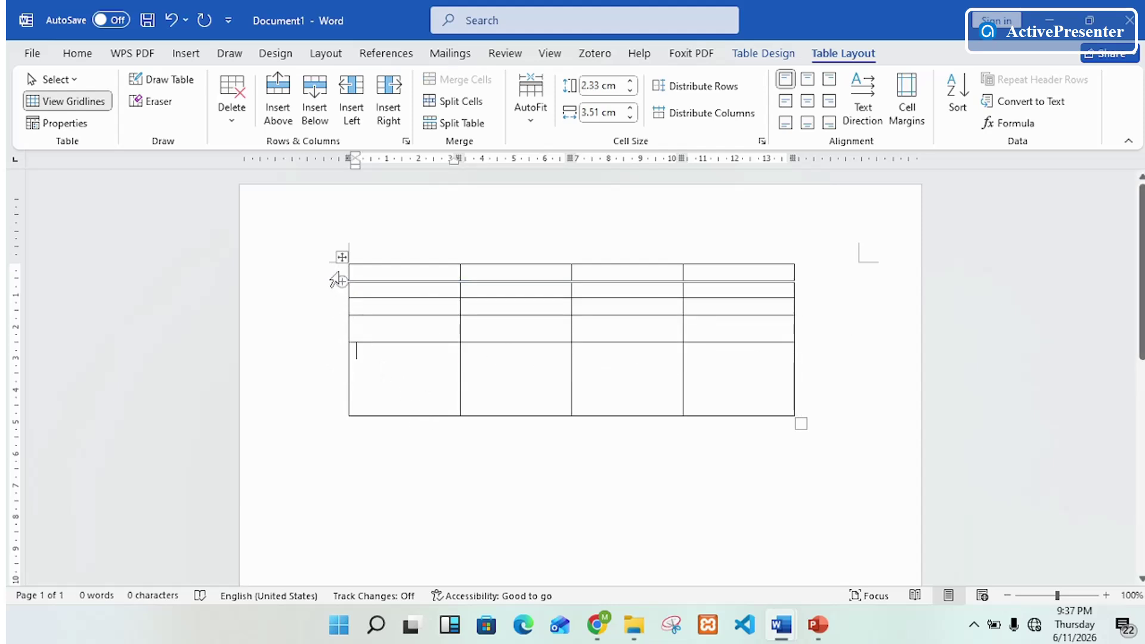
drag(338, 280, 363, 398)
click(373, 401)
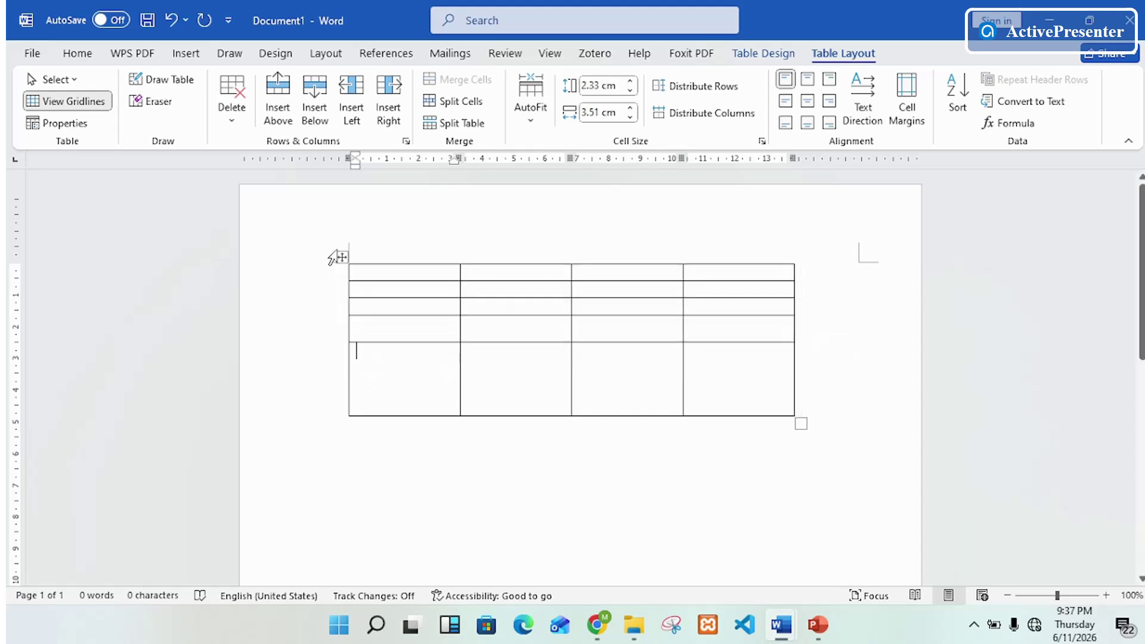
Select the entire table and distribute its rows to equal heights
click(343, 258)
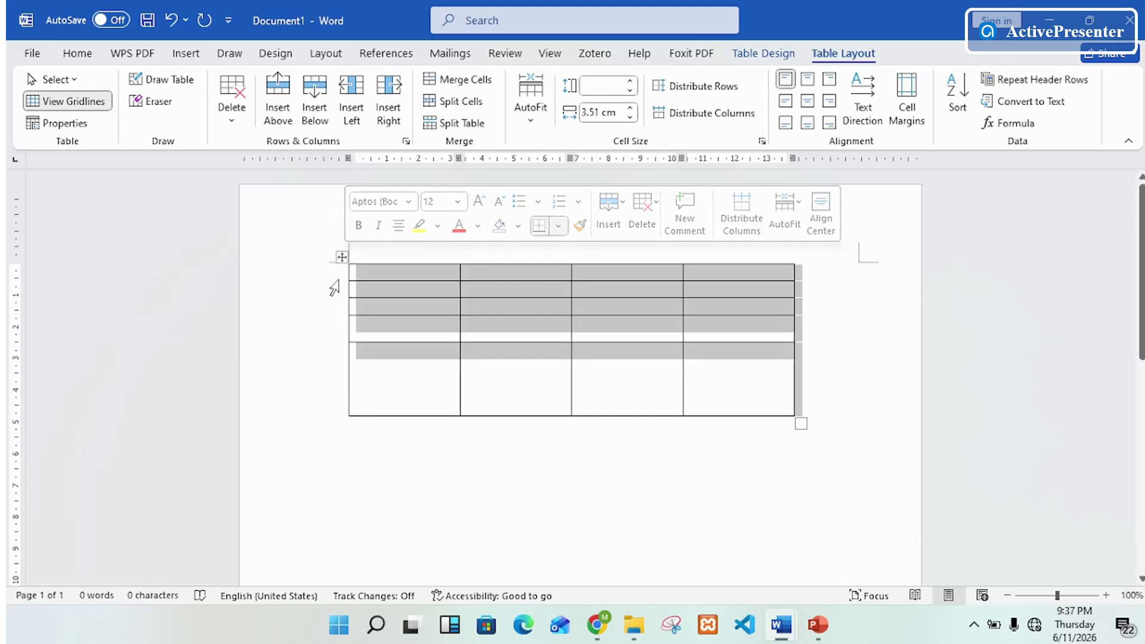
click(723, 89)
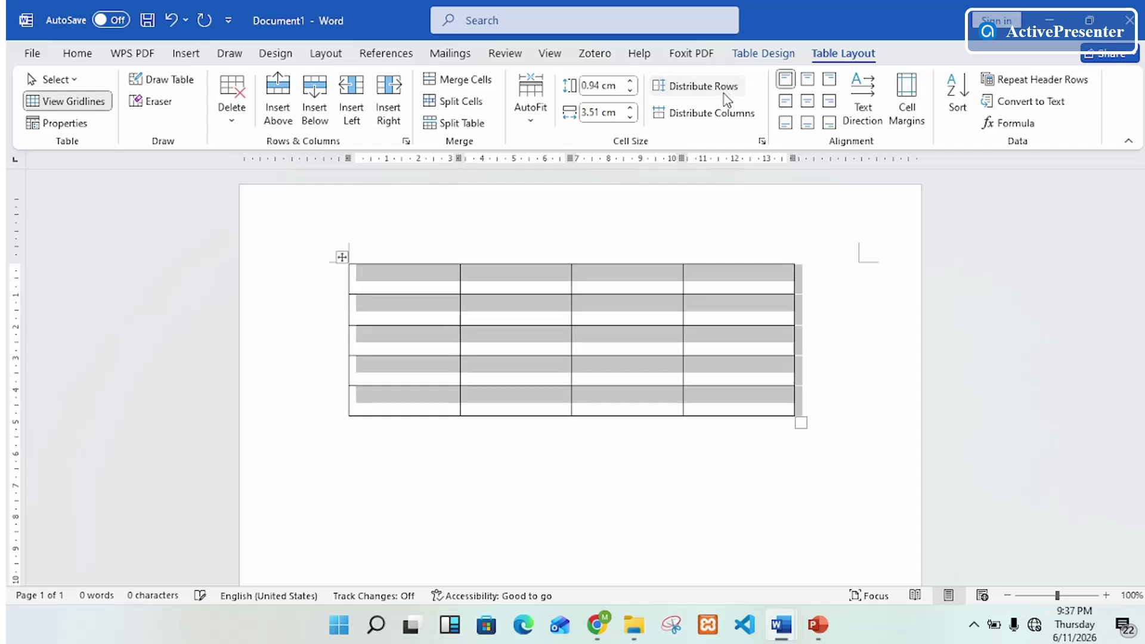
click(664, 405)
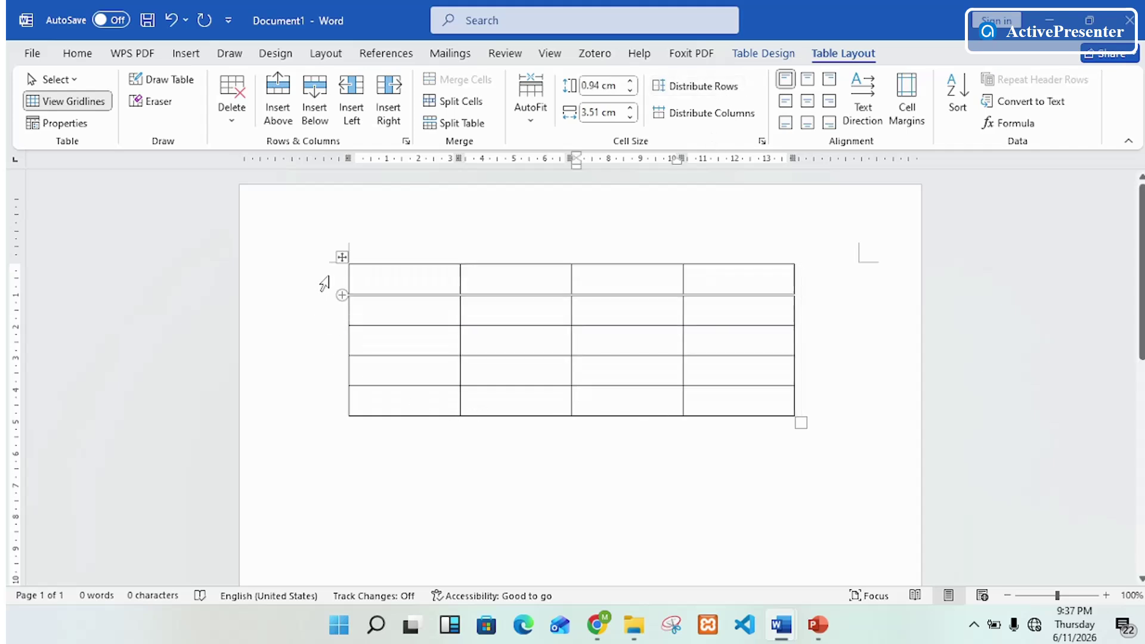
mouse_move(344, 394)
mouse_move(345, 421)
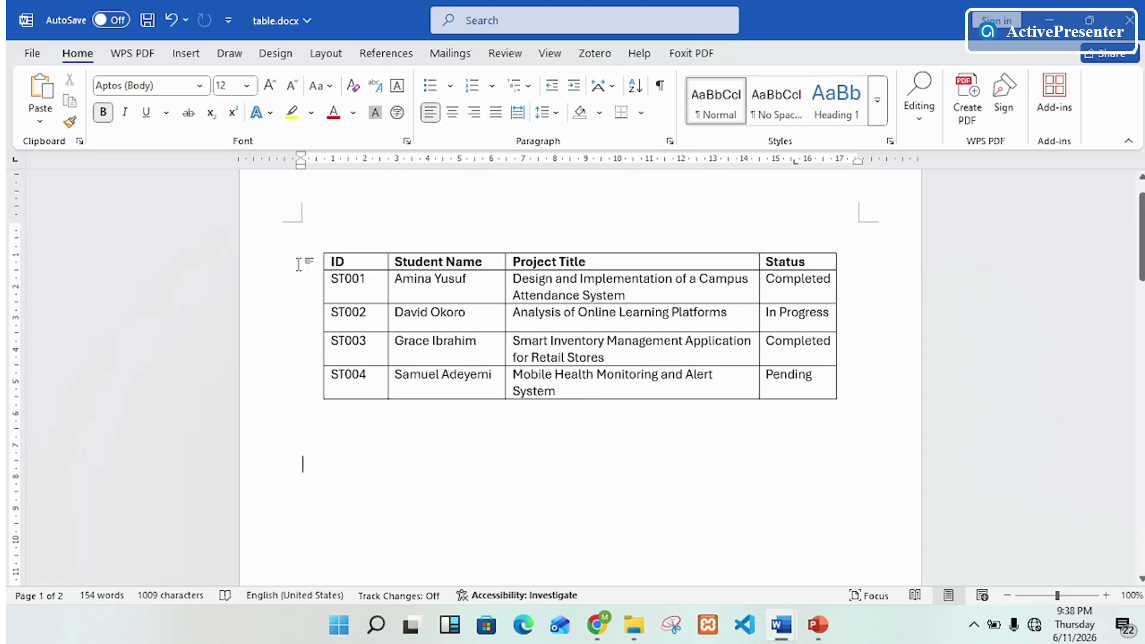
click(272, 265)
click(316, 271)
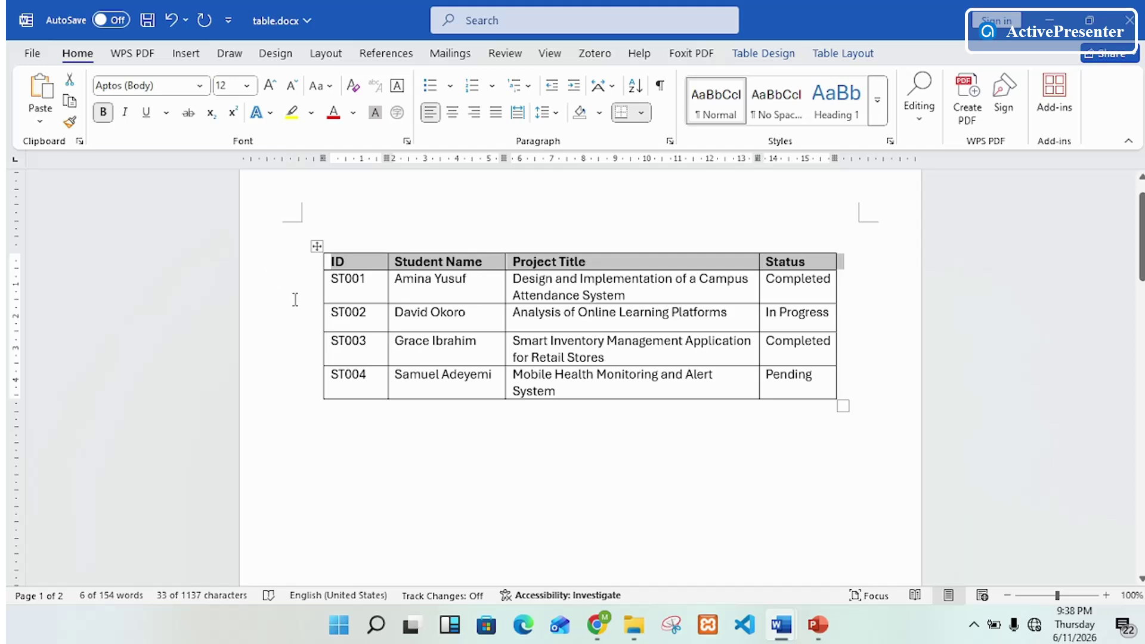
scroll(560, 334, down, 4)
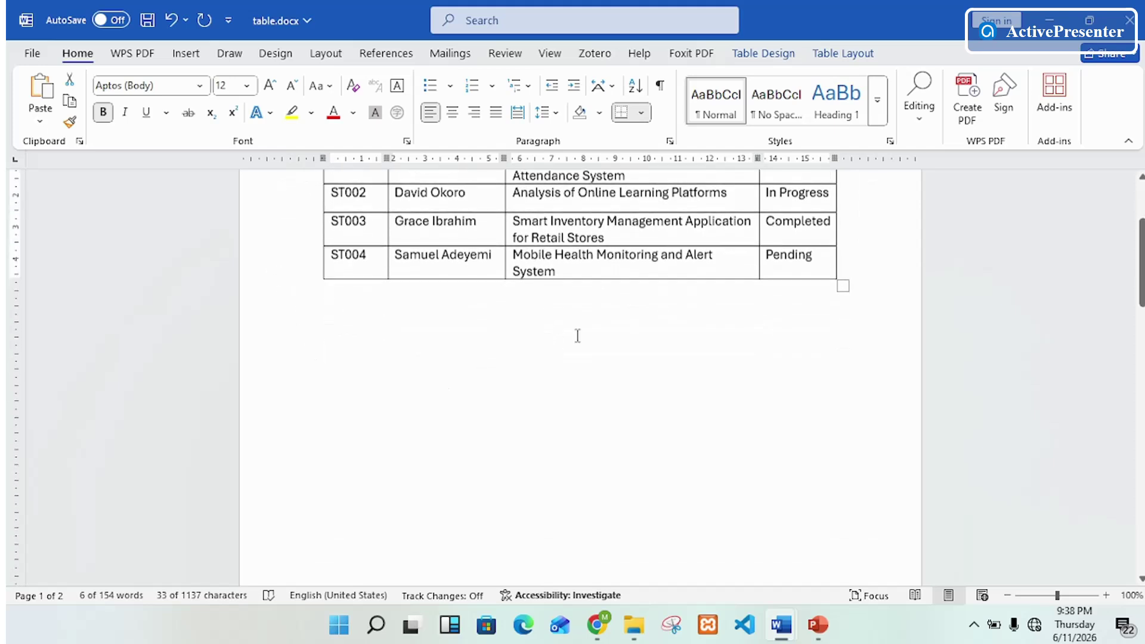
Append blank rows after the last student row until the table continues onto the second page
click(803, 267)
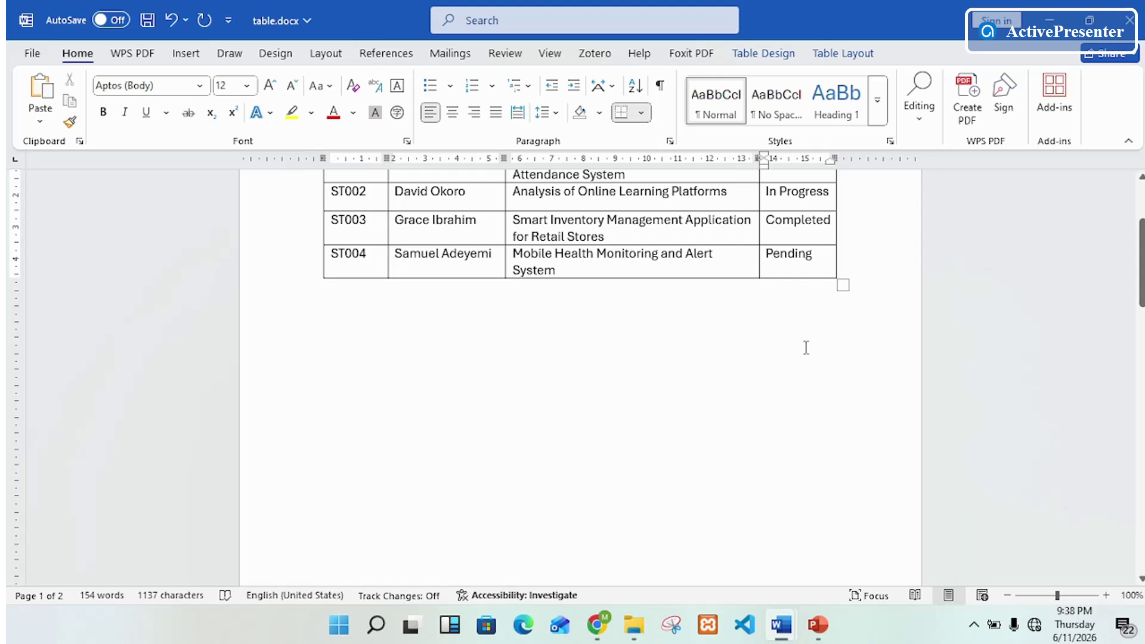
scroll(805, 348, up, 3)
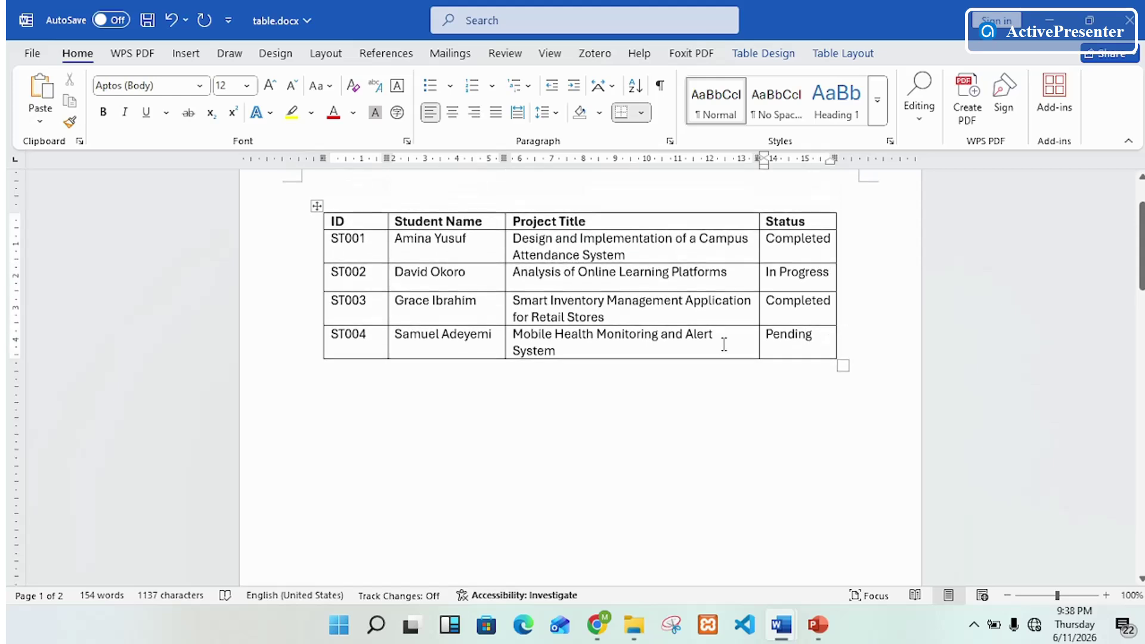
mouse_move(317, 299)
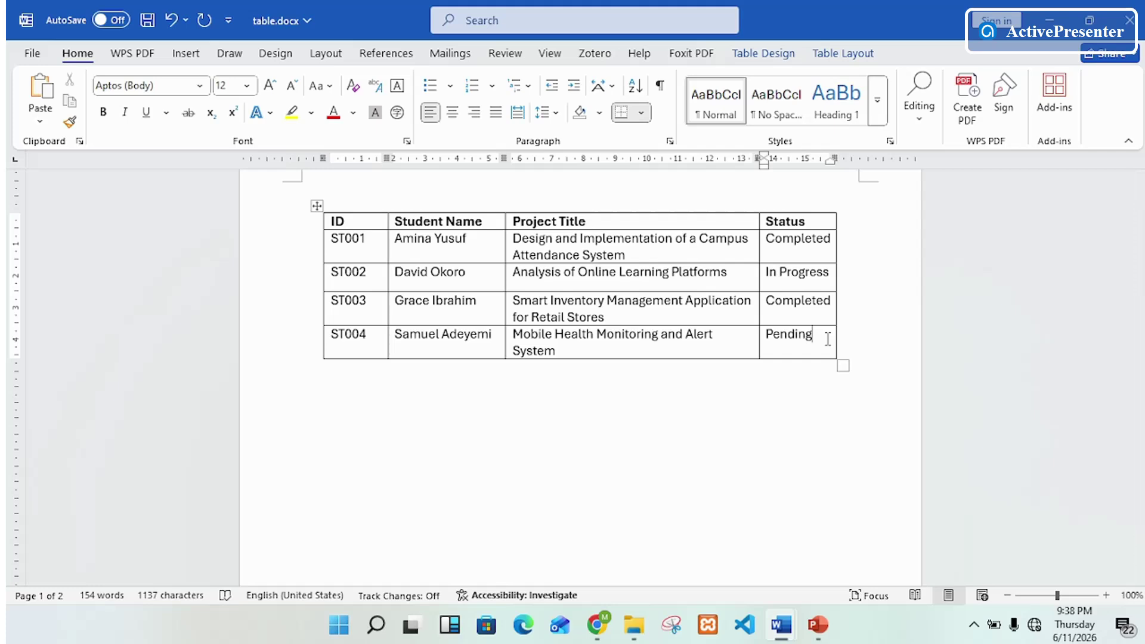
key(Return)
key(Return)
key(Return)
key(Return)
key(Return)
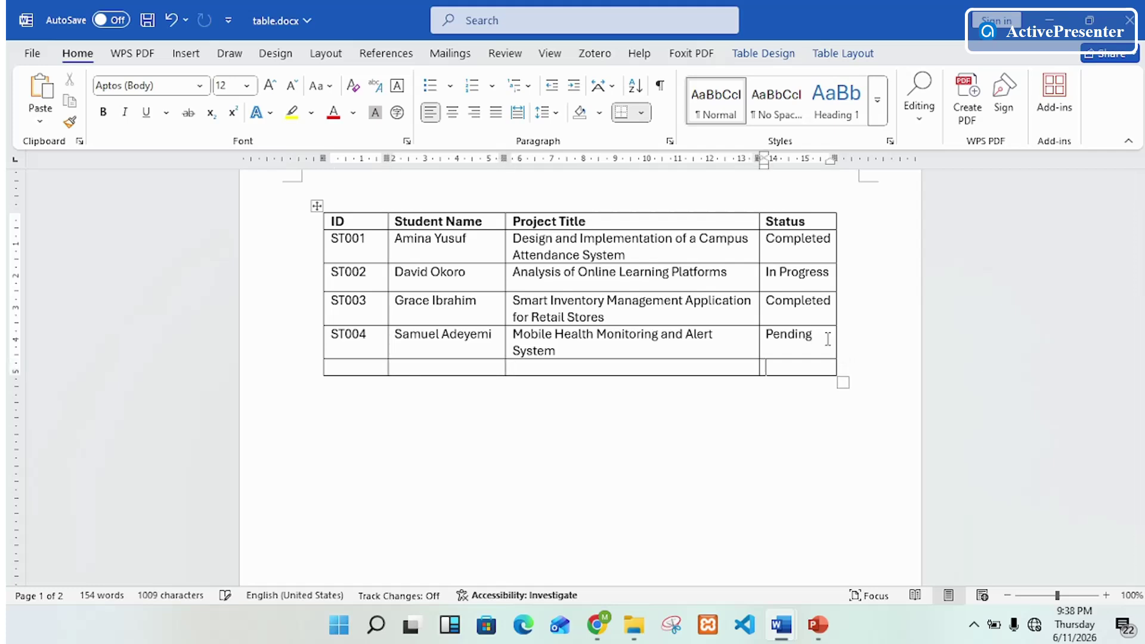
key(Return)
key(Return)
key(Return)
key(Return)
key(Return)
key(Return)
key(Return)
key(Return)
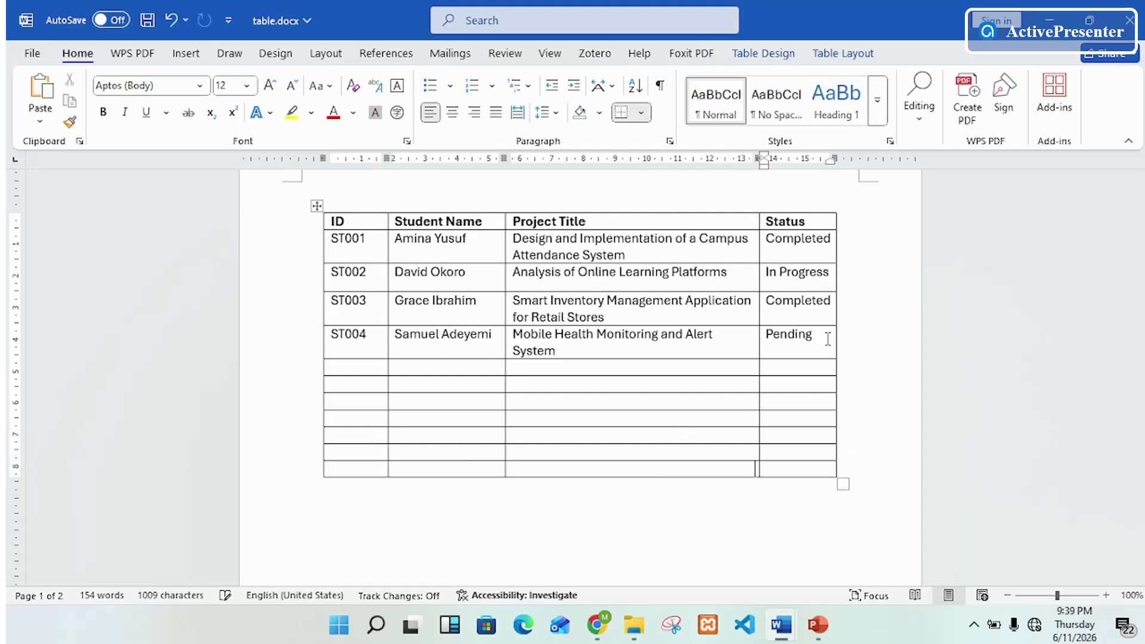
key(Return)
key(Return)
key(Return)
key(Return)
key(Return)
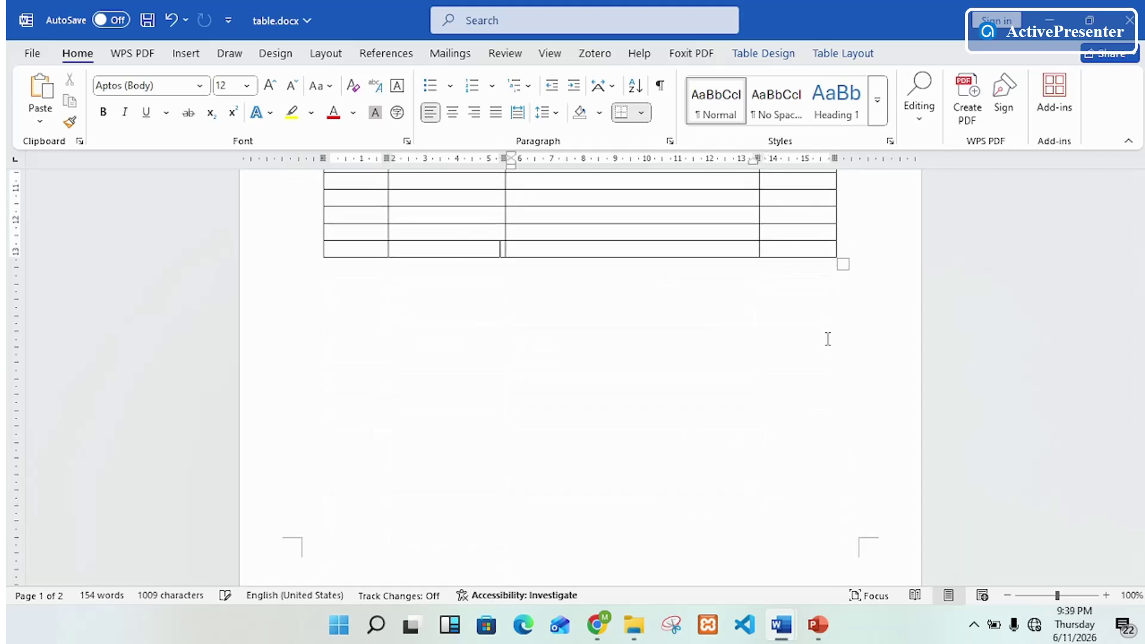
key(Return)
key(Return)
key(Return)
key(Return)
key(Return)
key(Return)
key(Return)
key(Return)
key(Return)
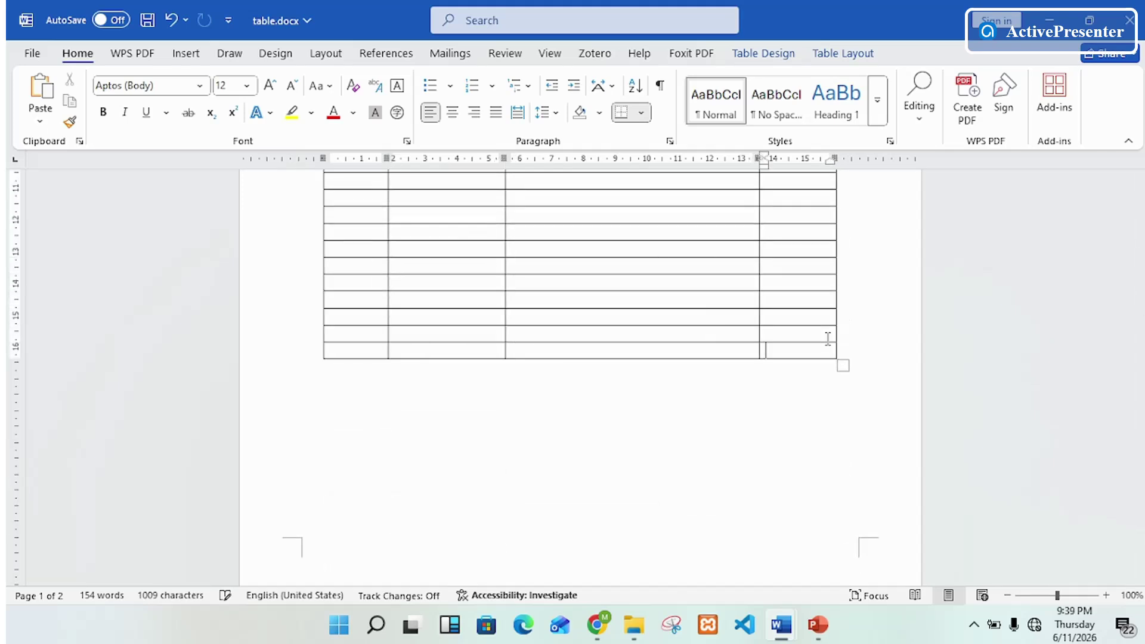
key(Return)
key(Return)
key(Return)
key(Return)
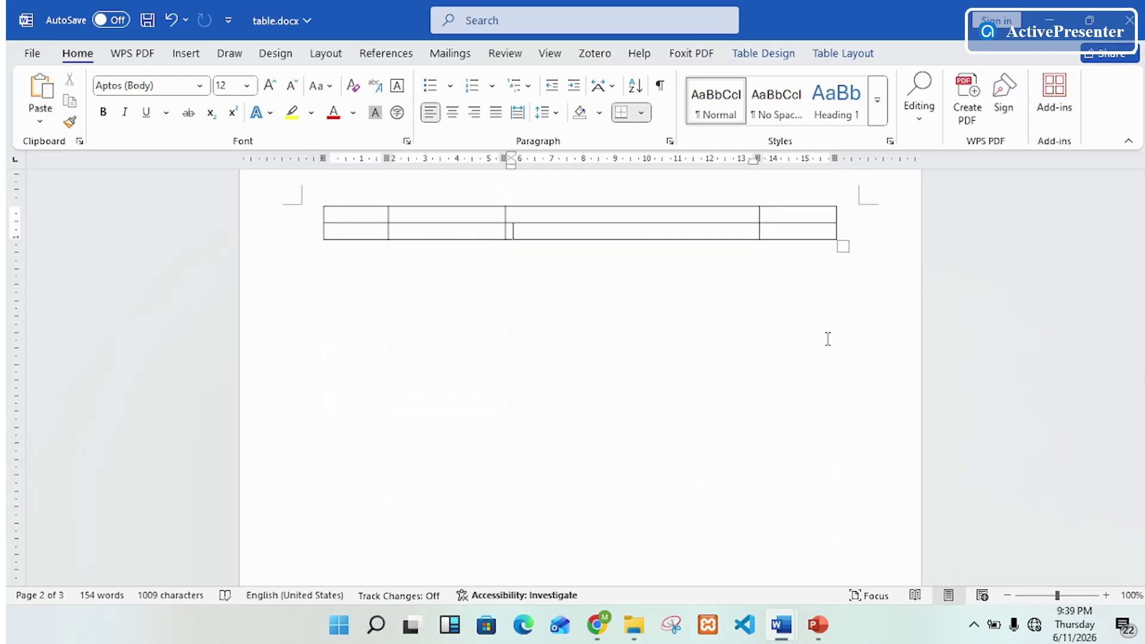
scroll(705, 237, up, 5)
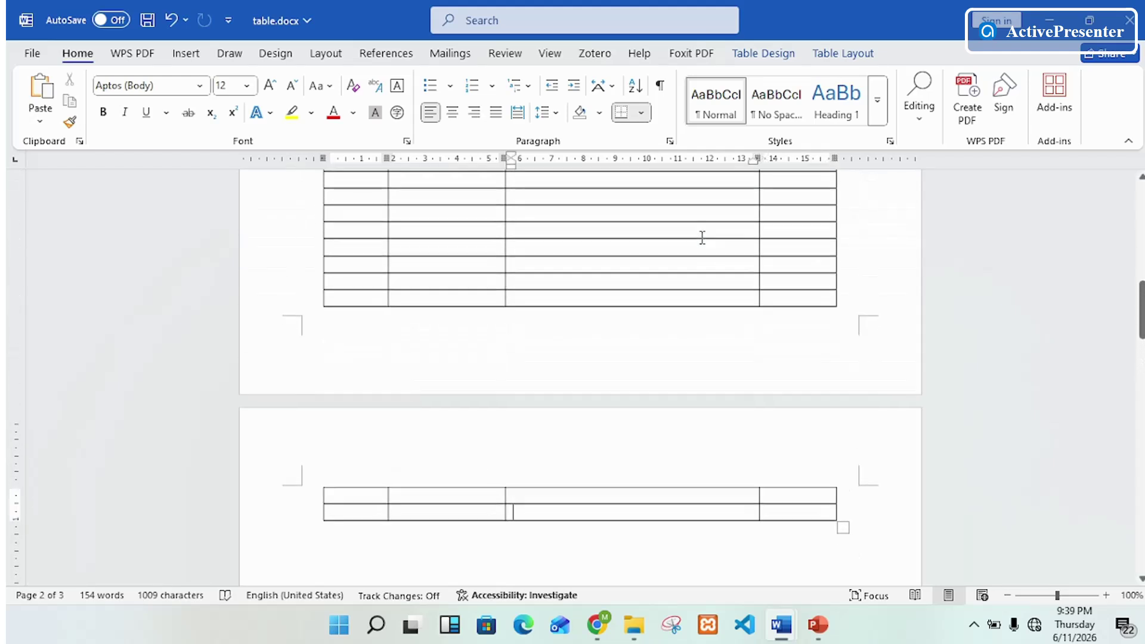
scroll(701, 238, down, 4)
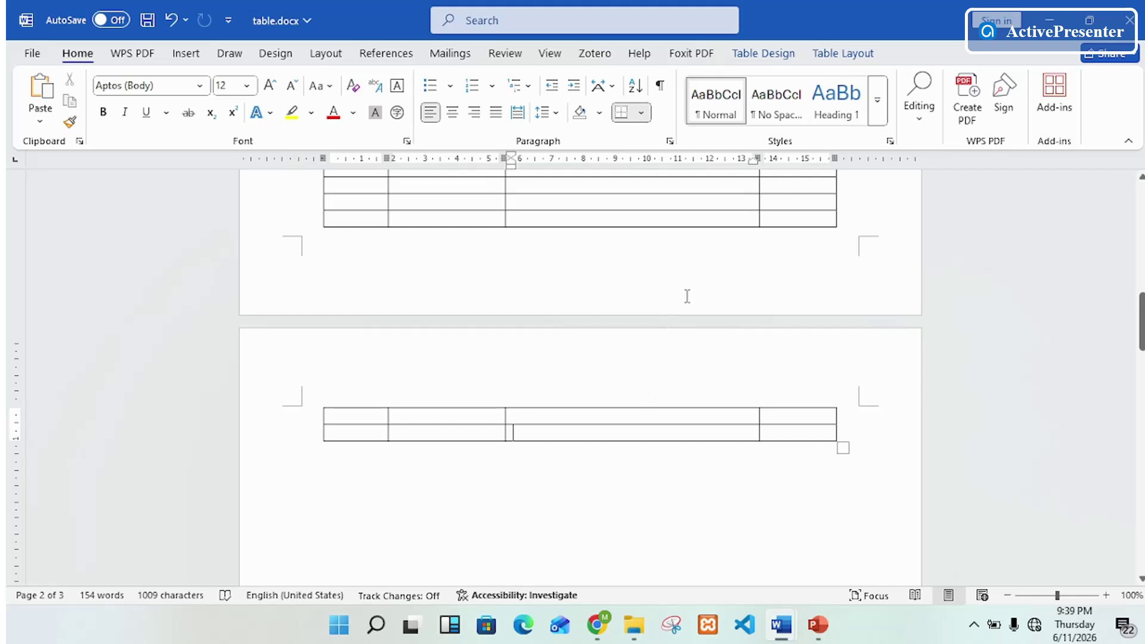
Copy the four student data rows below the header and paste them over the table's last four blank rows, across the page break
scroll(652, 361, up, 15)
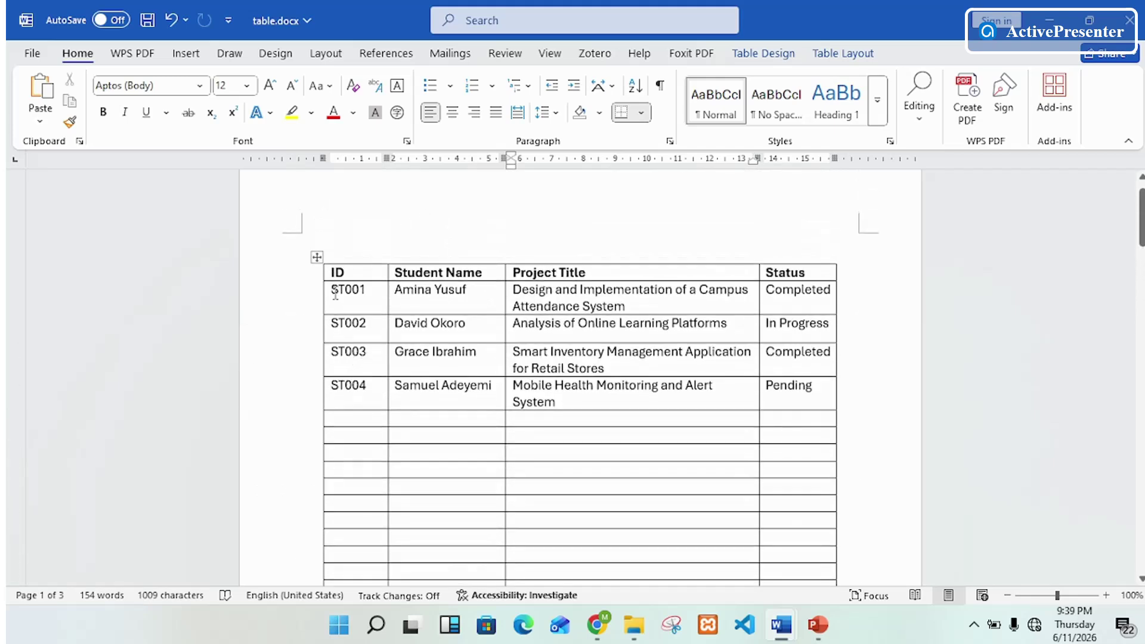
drag(553, 366, 809, 397)
key(ctrl+c)
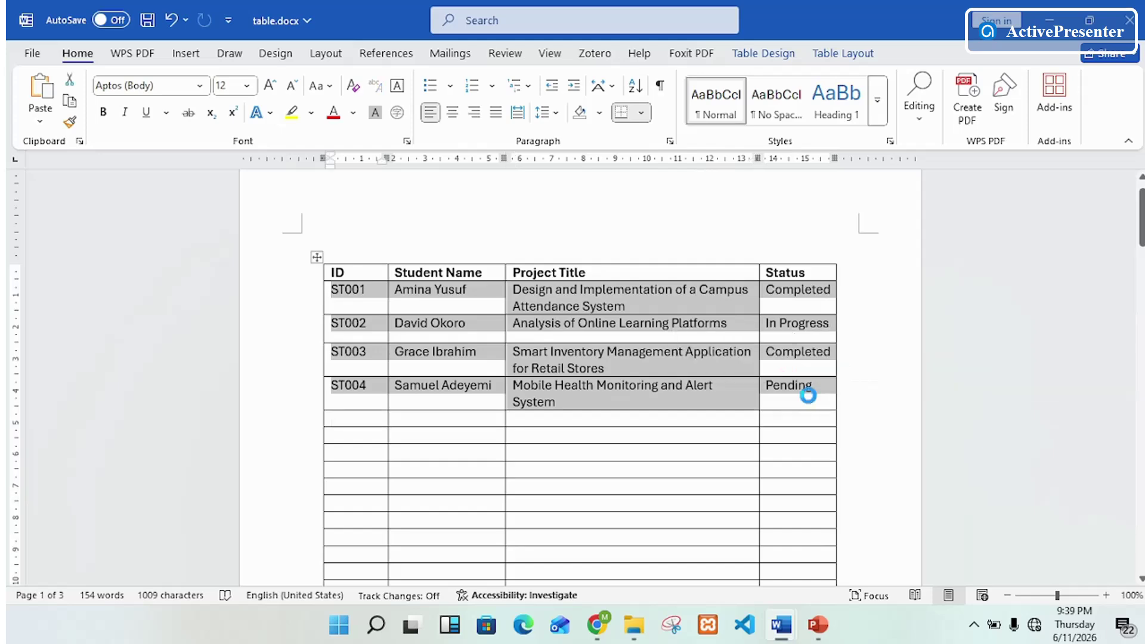
scroll(448, 189, down, 3)
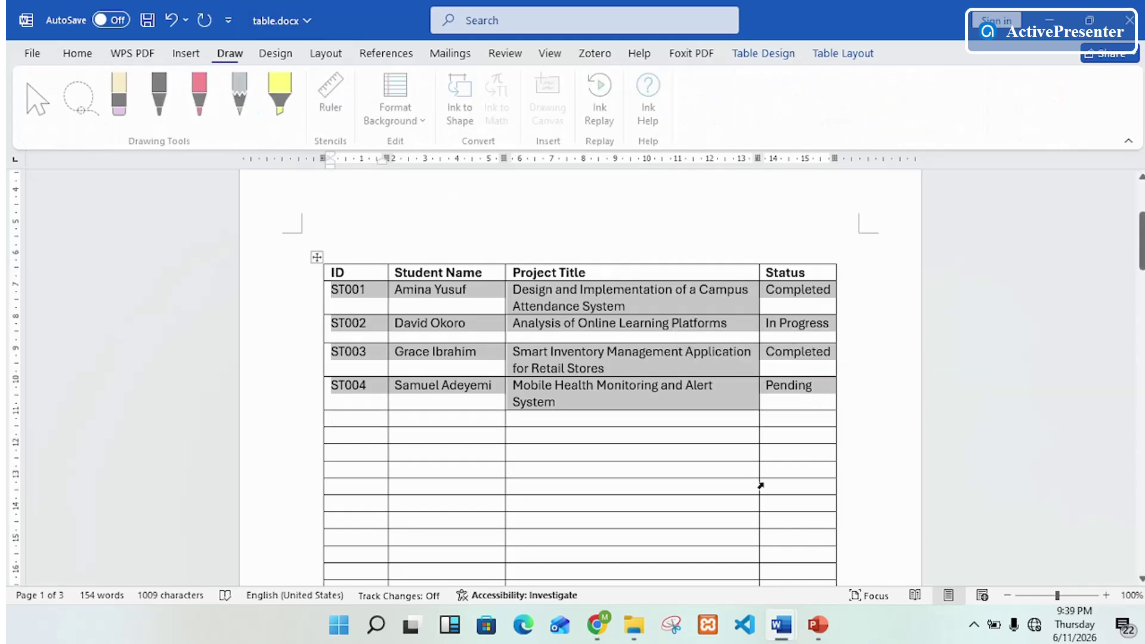
scroll(759, 483, down, 10)
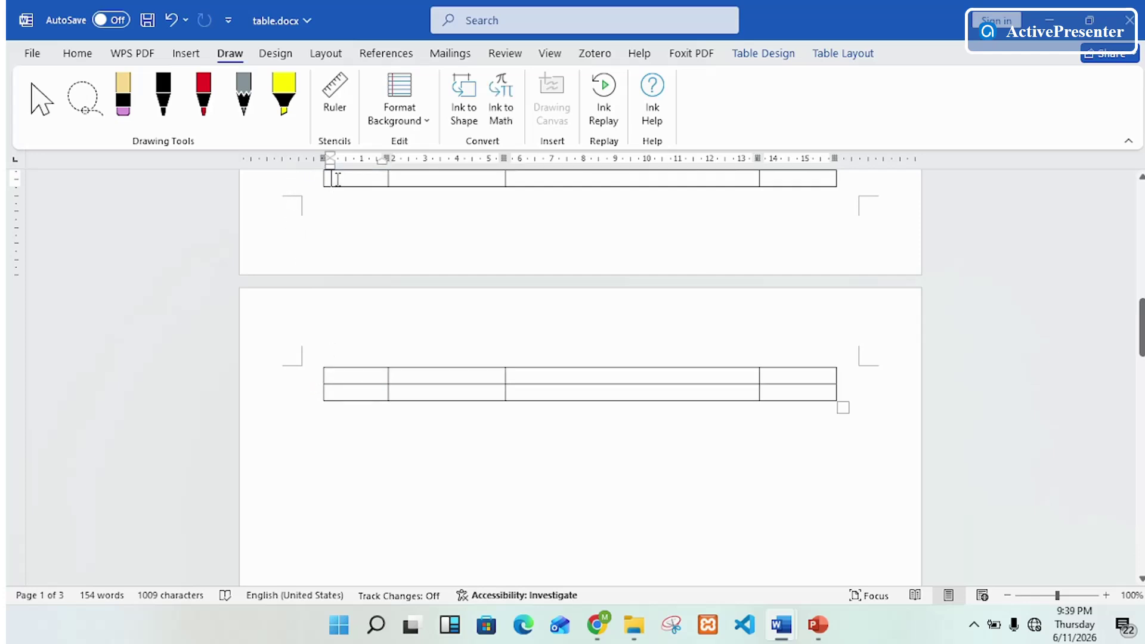
key(ctrl+v)
drag(519, 311, 827, 442)
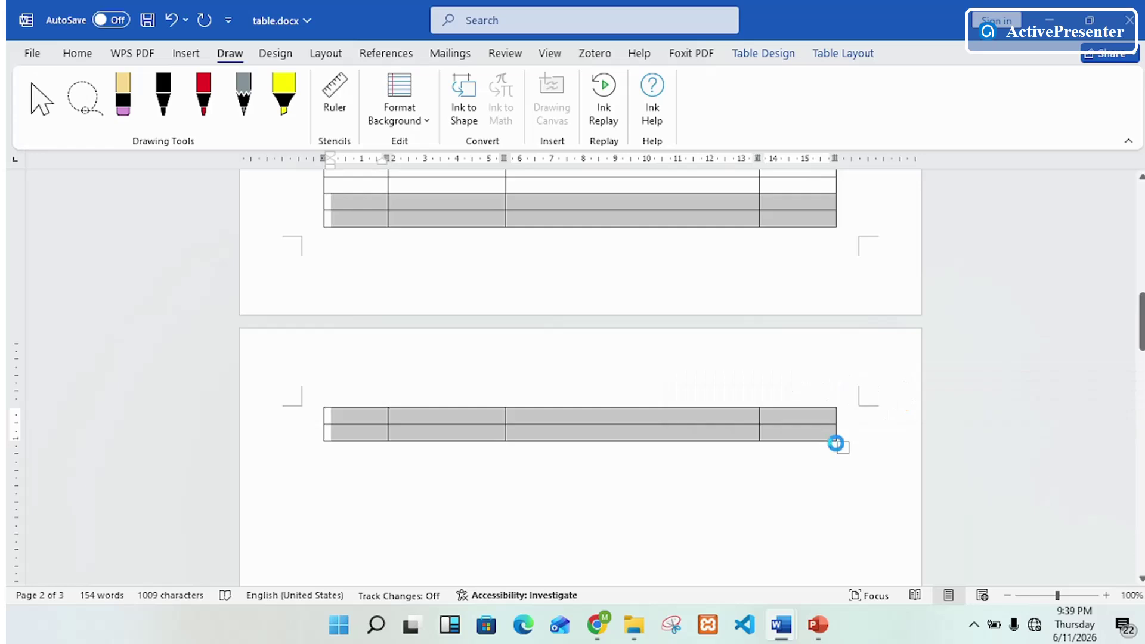
key(ctrl+v)
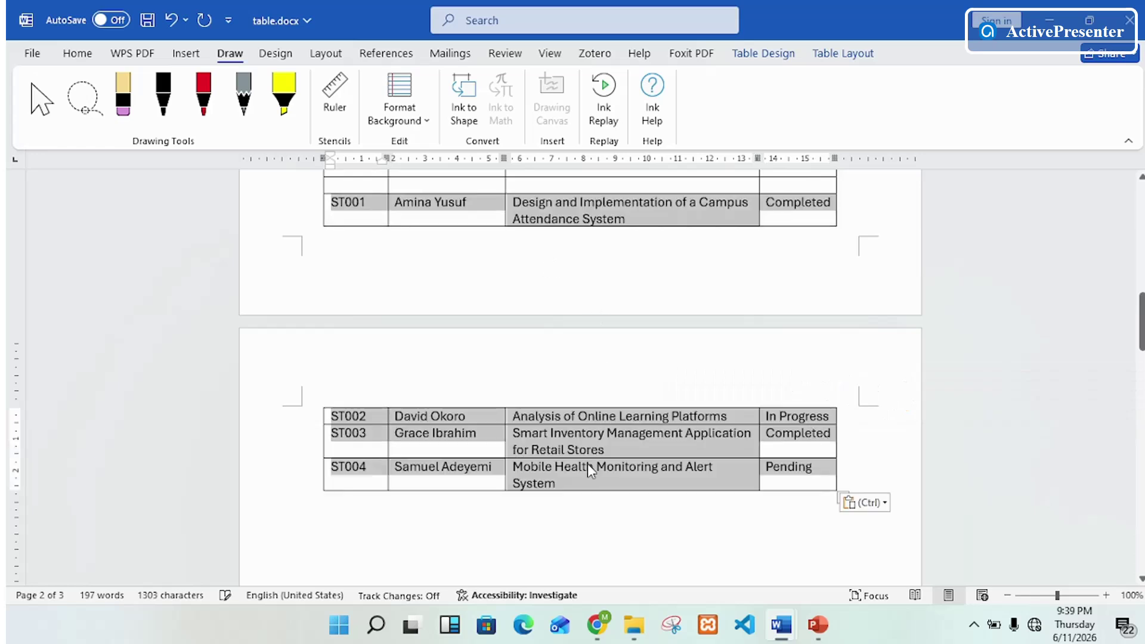
click(586, 467)
Compare the start of the table with its continuation on the second page, checking where the column headings appear
scroll(304, 461, up, 1)
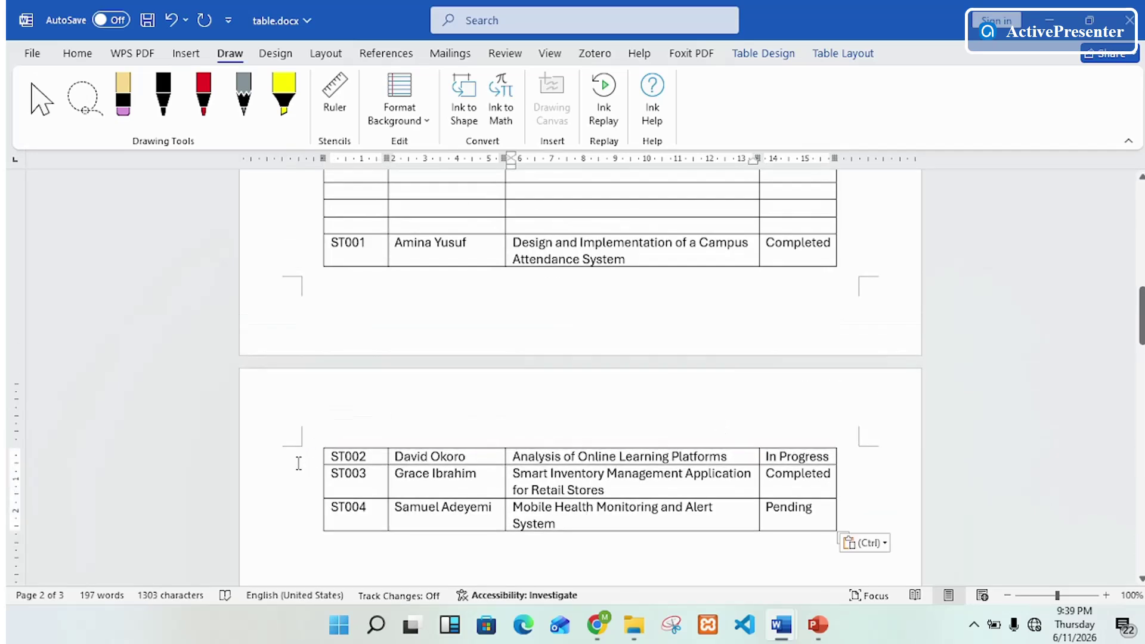
click(275, 463)
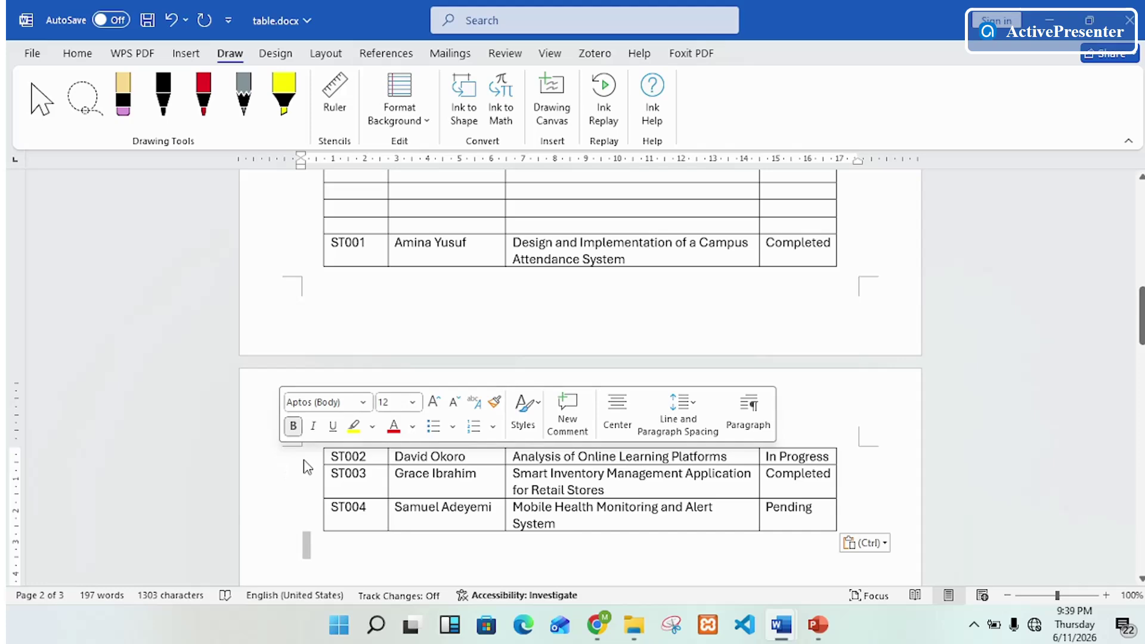
click(309, 463)
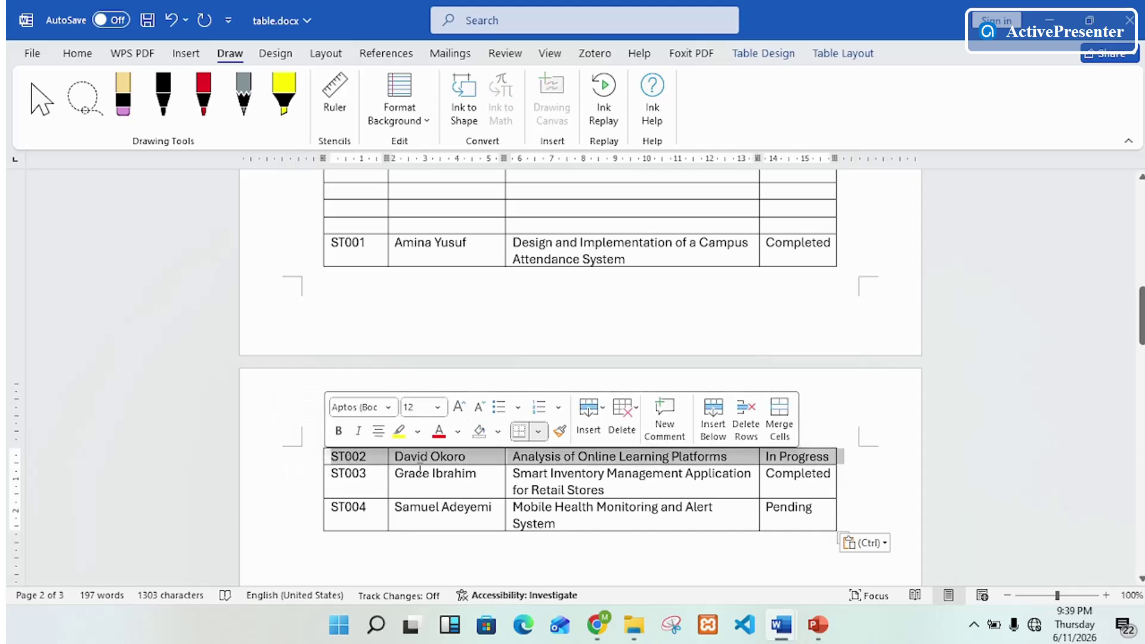
click(852, 474)
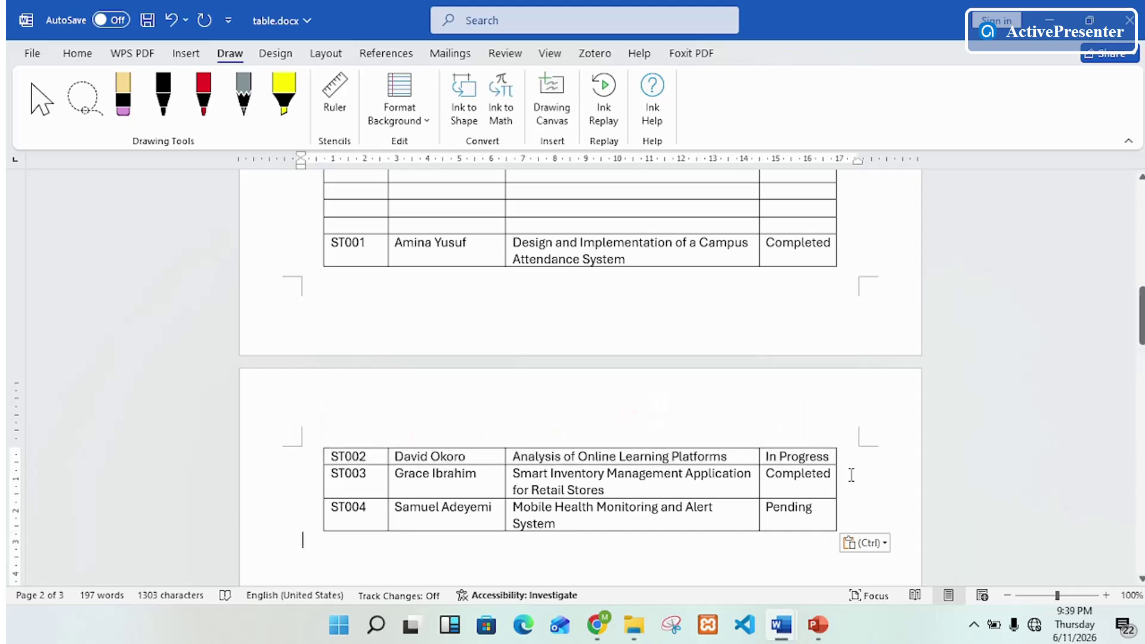
key(ctrl+z)
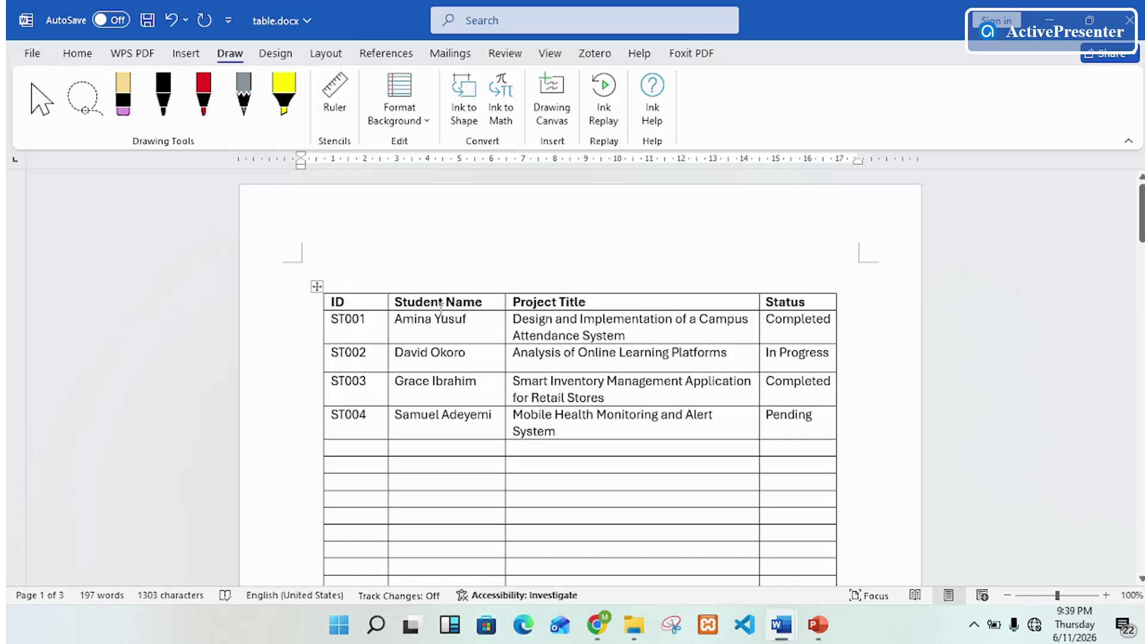
scroll(481, 332, down, 5)
key(ctrl+y)
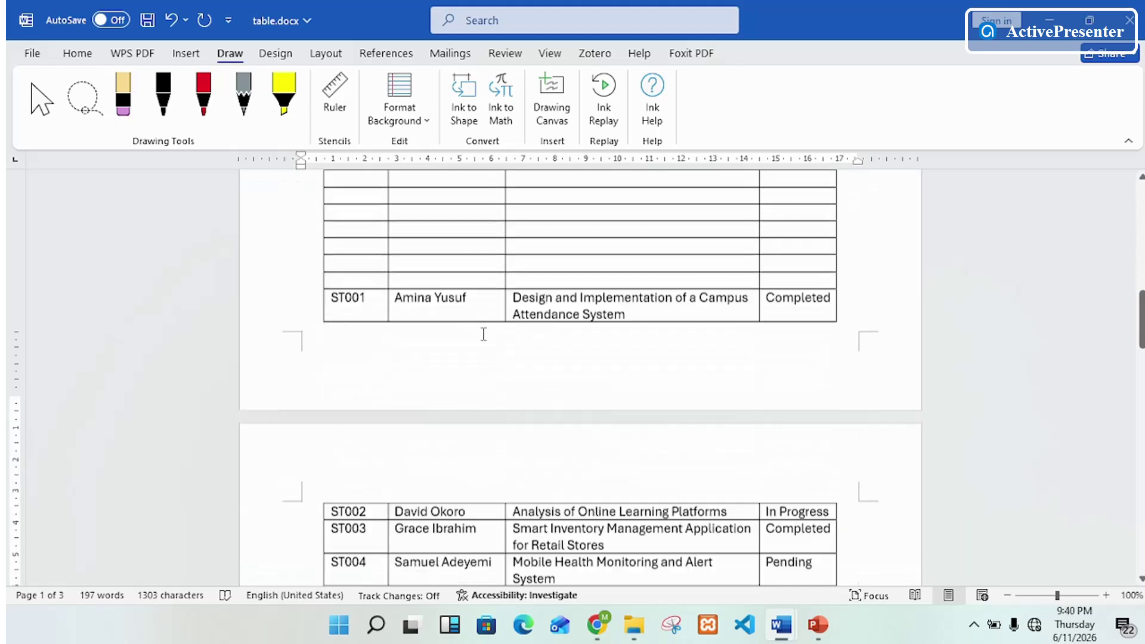
scroll(468, 328, up, 1)
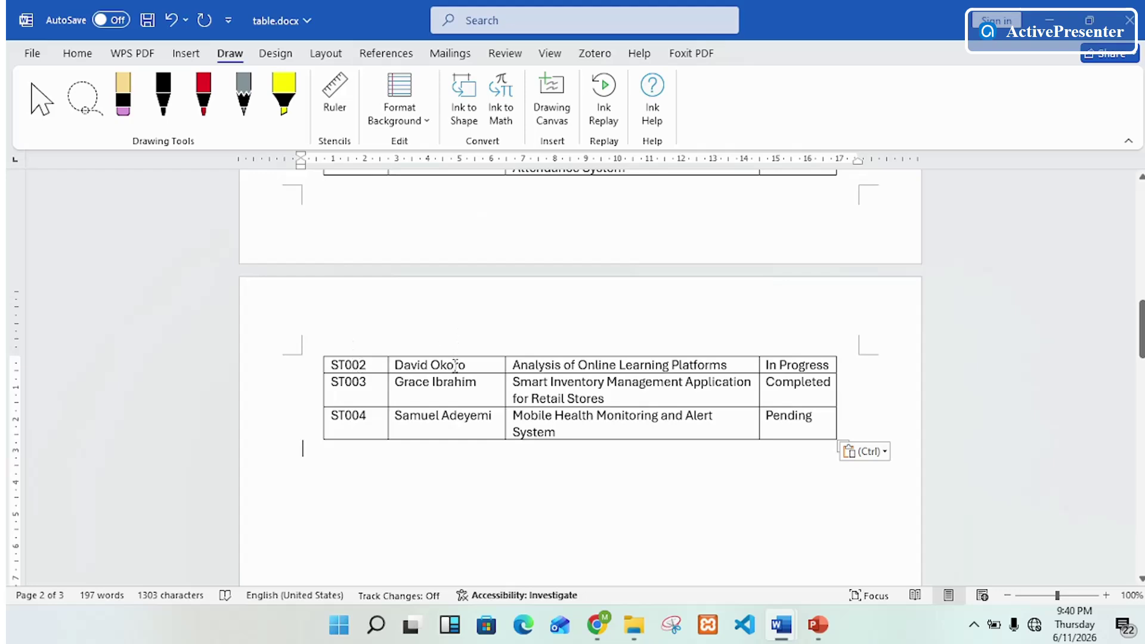
scroll(394, 357, up, 6)
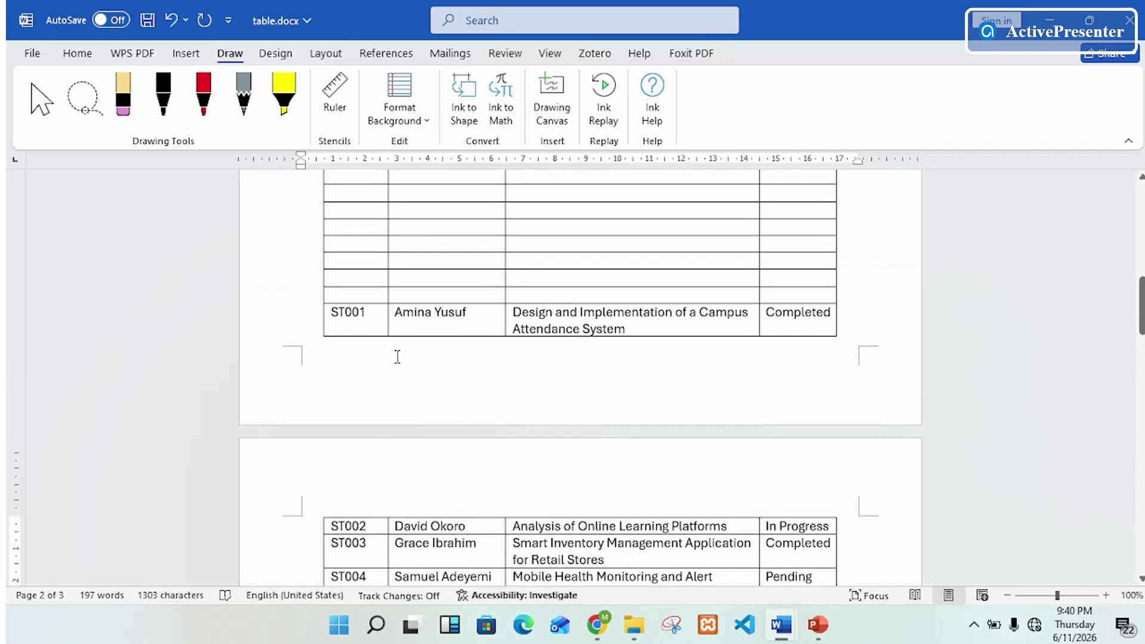
key(ctrl+z)
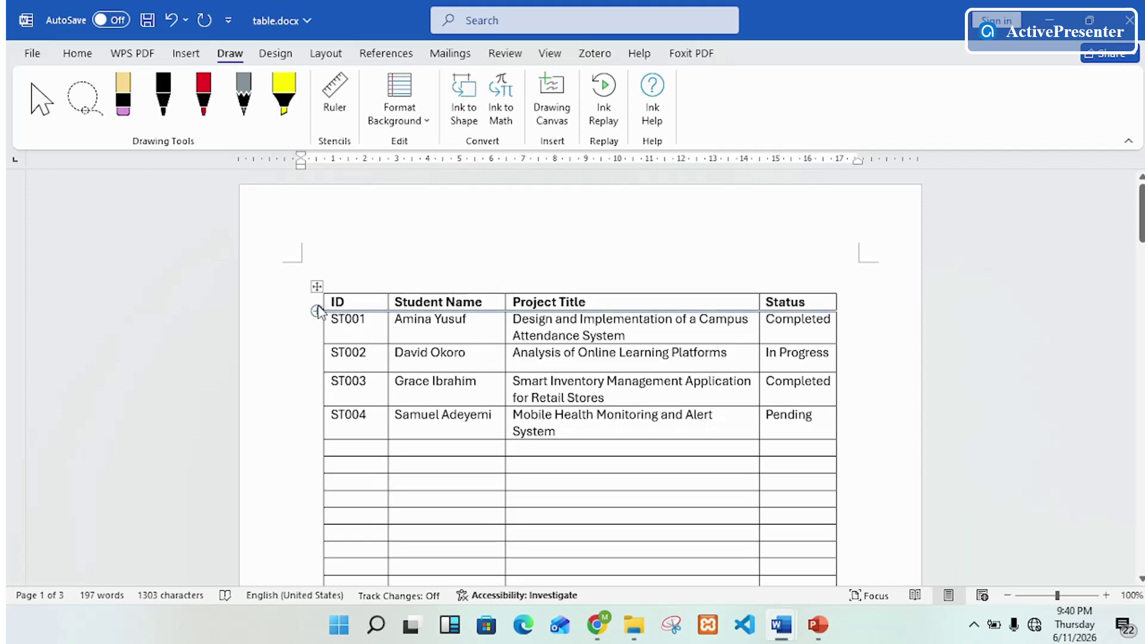
Set the table's first row, from ID to Status, as a header row that repeats on every page
mouse_move(302, 312)
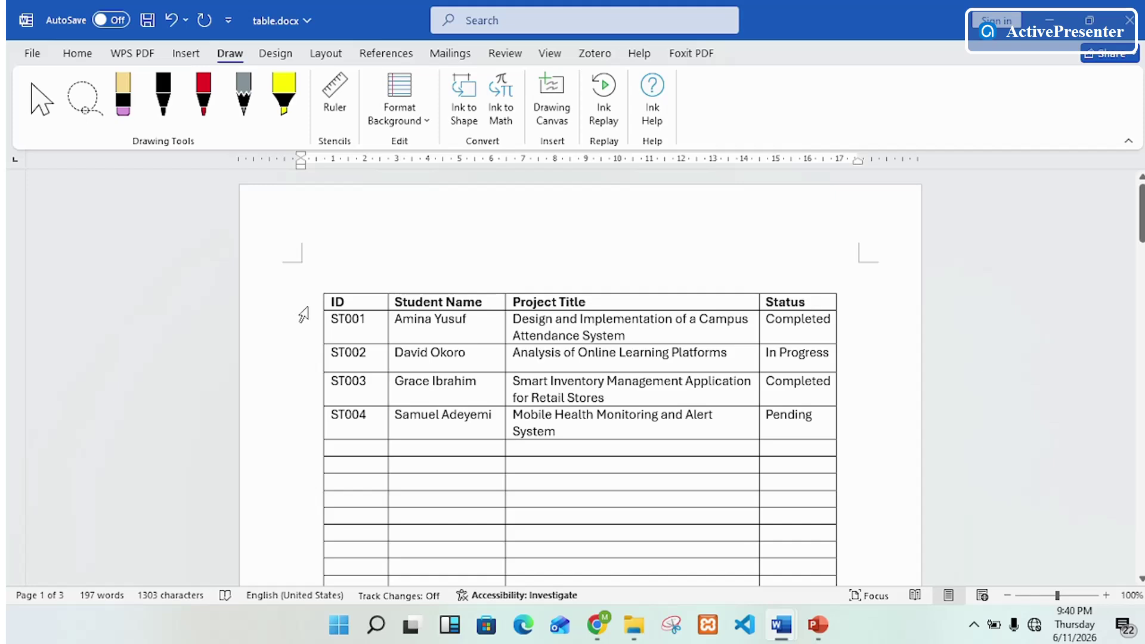
click(314, 308)
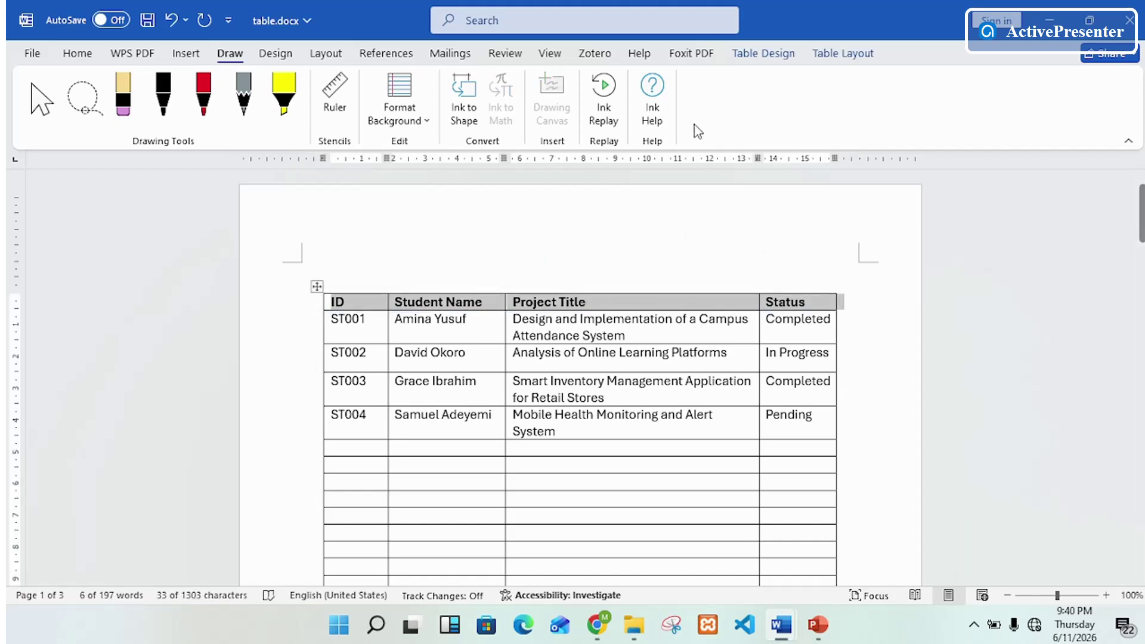
click(871, 53)
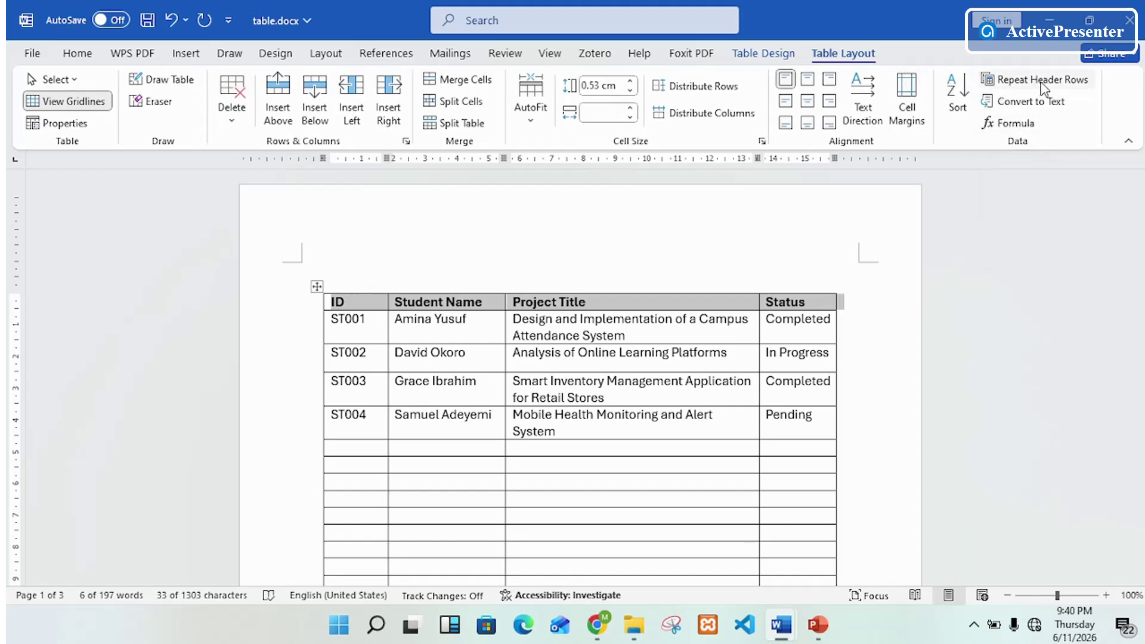
click(1057, 82)
scroll(930, 271, down, 15)
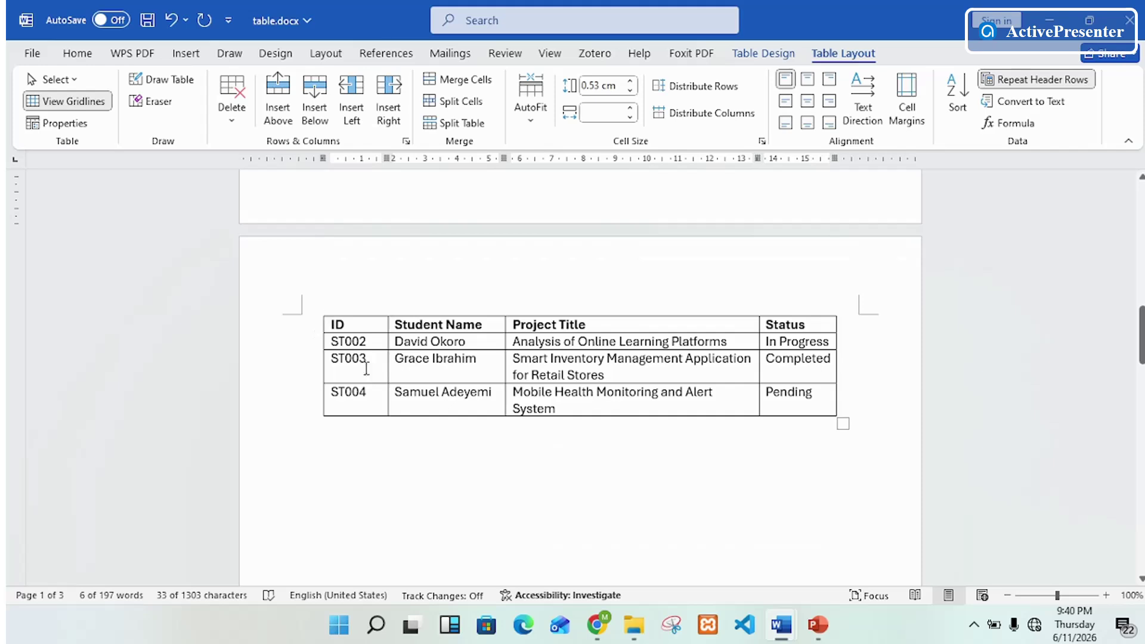
Append blank rows after the table's last student row on page 2 until four blank rows sit below the repeated header on page 3
click(822, 401)
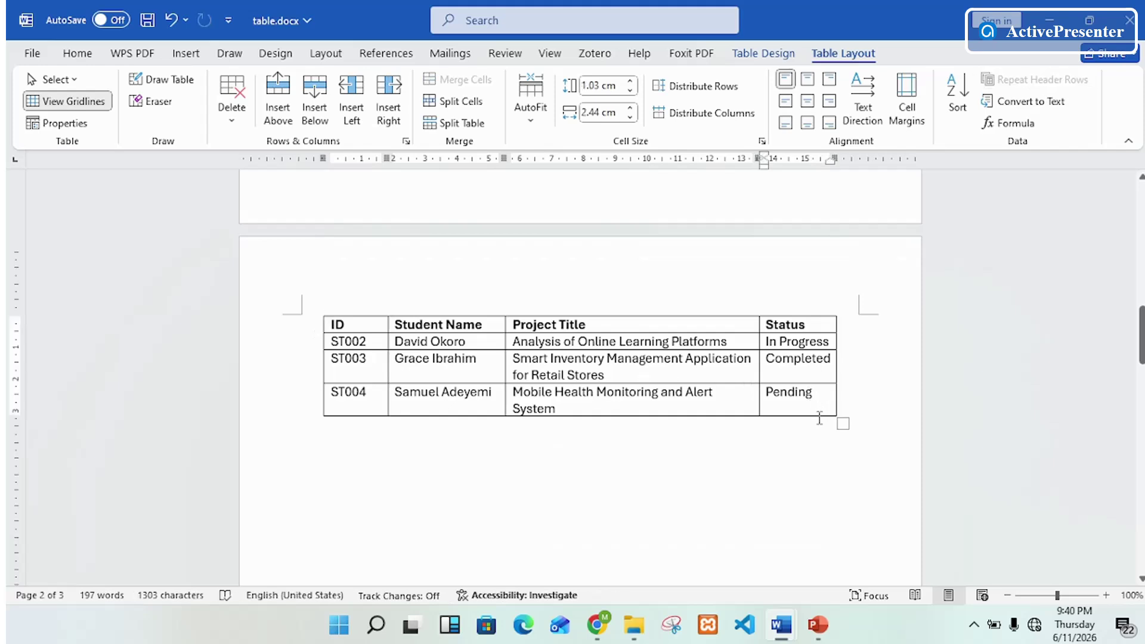
key(Tab)
key(Tab)
key(Tab)
key(Tab)
key(Tab)
key(Tab)
key(Tab)
key(Tab)
key(Tab)
key(Tab)
key(Tab)
key(Tab)
key(Tab)
key(Tab)
key(Tab)
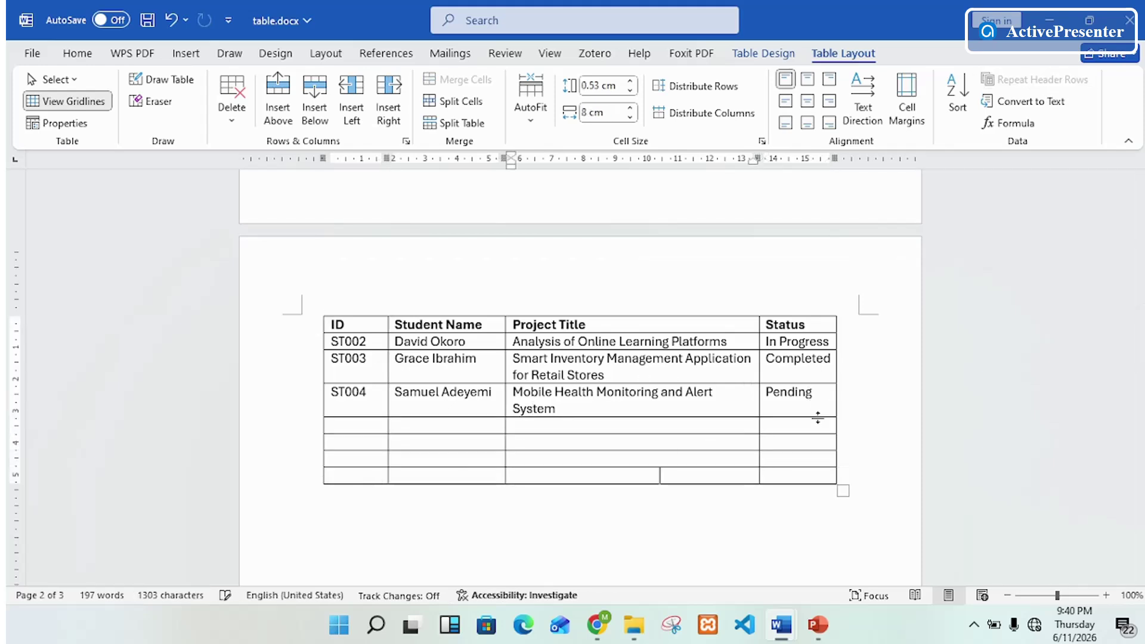
key(Tab)
key(Tab)
key(Tab)
key(Tab)
key(Tab)
key(Tab)
key(Tab)
key(Tab)
key(Tab)
key(Tab)
key(Tab)
key(Tab)
key(Tab)
key(Tab)
key(Tab)
key(Tab)
key(Tab)
key(Tab)
key(Tab)
key(Tab)
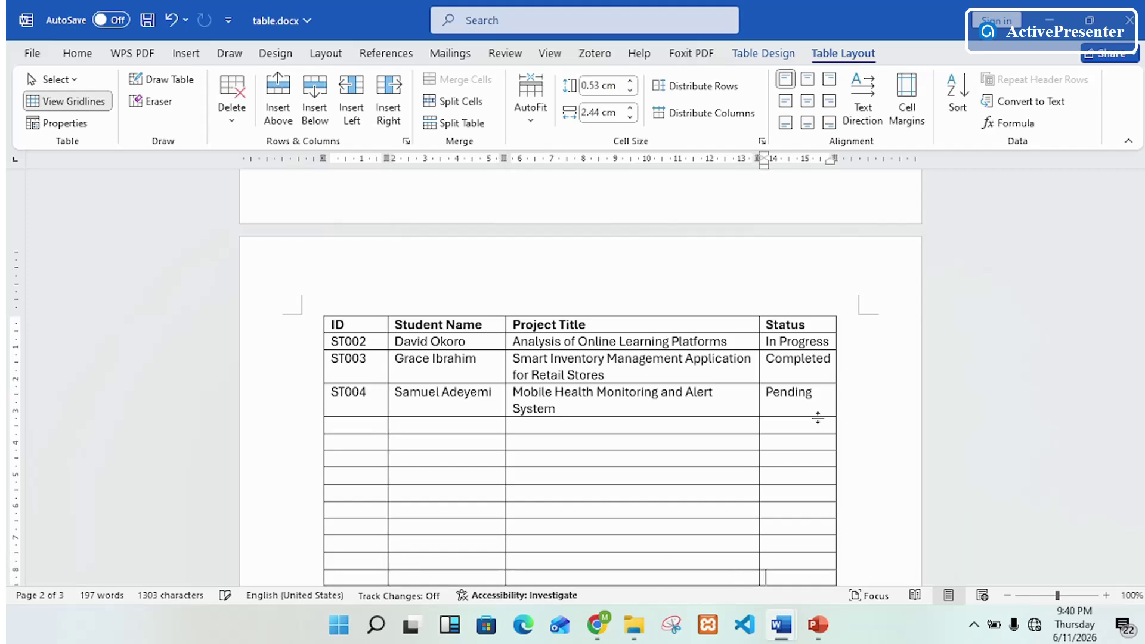
key(Tab)
key(Tab)
key(Tab)
key(Tab)
key(Tab)
key(Tab)
key(Tab)
key(Tab)
key(Tab)
key(Tab)
key(Tab)
key(Tab)
key(Tab)
key(Tab)
key(Tab)
key(Tab)
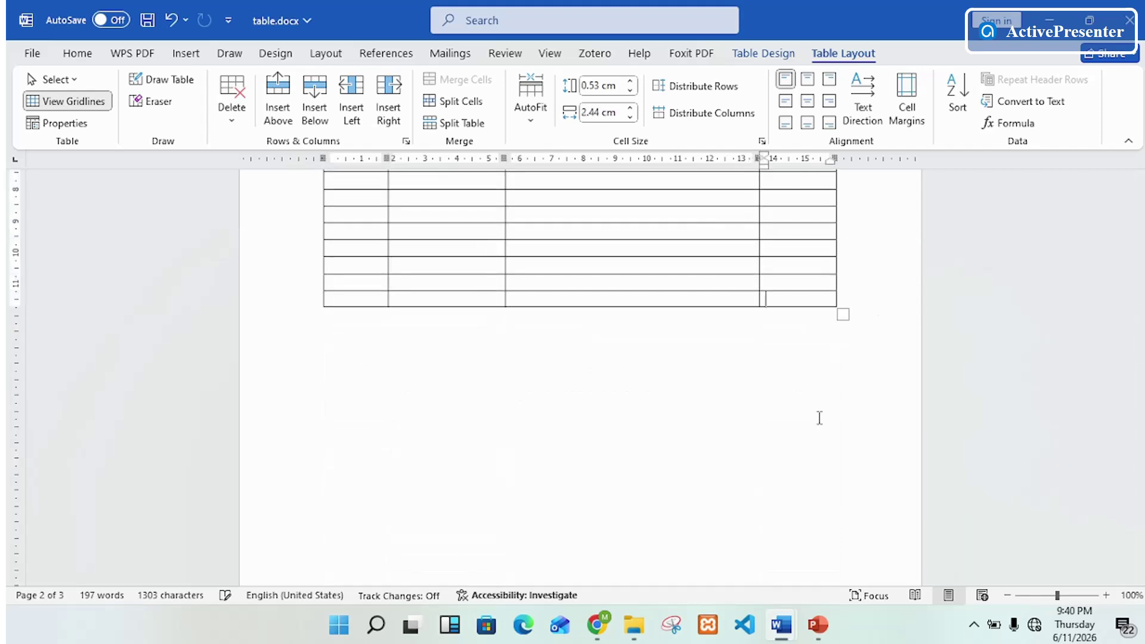
key(Tab)
key(Tab)
key(Tab)
key(Tab)
key(Tab)
key(Tab)
key(Tab)
key(Tab)
key(Tab)
key(Tab)
key(Tab)
key(Tab)
key(Tab)
key(Tab)
key(Tab)
key(Tab)
key(Tab)
key(Tab)
key(Tab)
key(Tab)
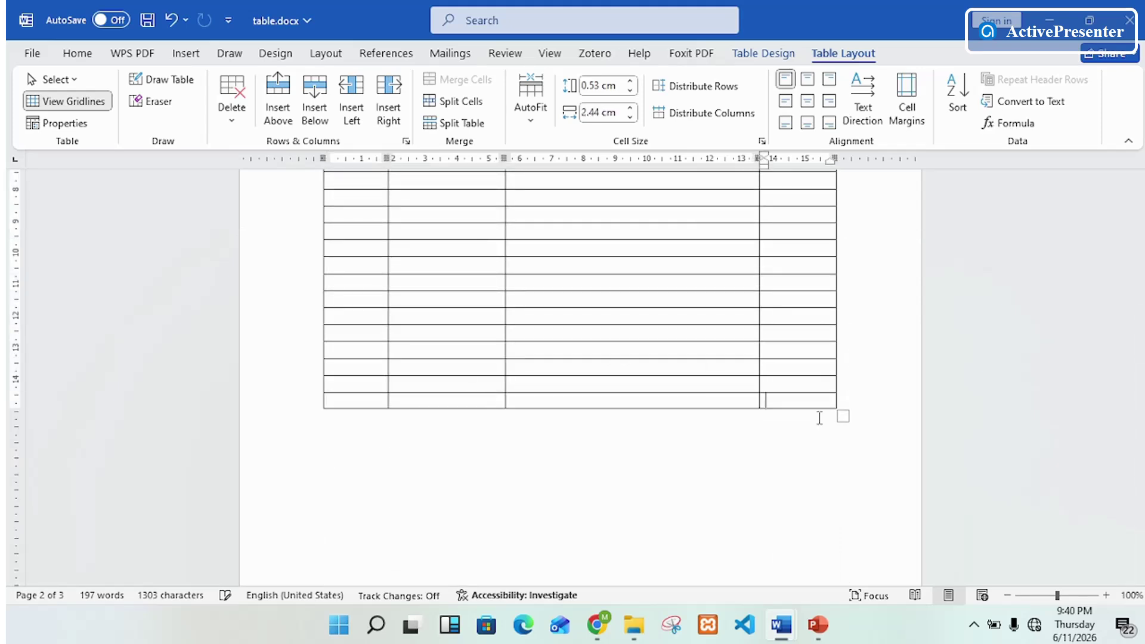
key(Tab)
key(Tab)
key(Tab)
key(Tab)
key(Tab)
key(Tab)
key(Tab)
key(Tab)
key(Tab)
key(Tab)
key(Tab)
key(Tab)
key(Tab)
key(Tab)
key(Tab)
key(Tab)
key(Tab)
key(Tab)
key(Tab)
key(Tab)
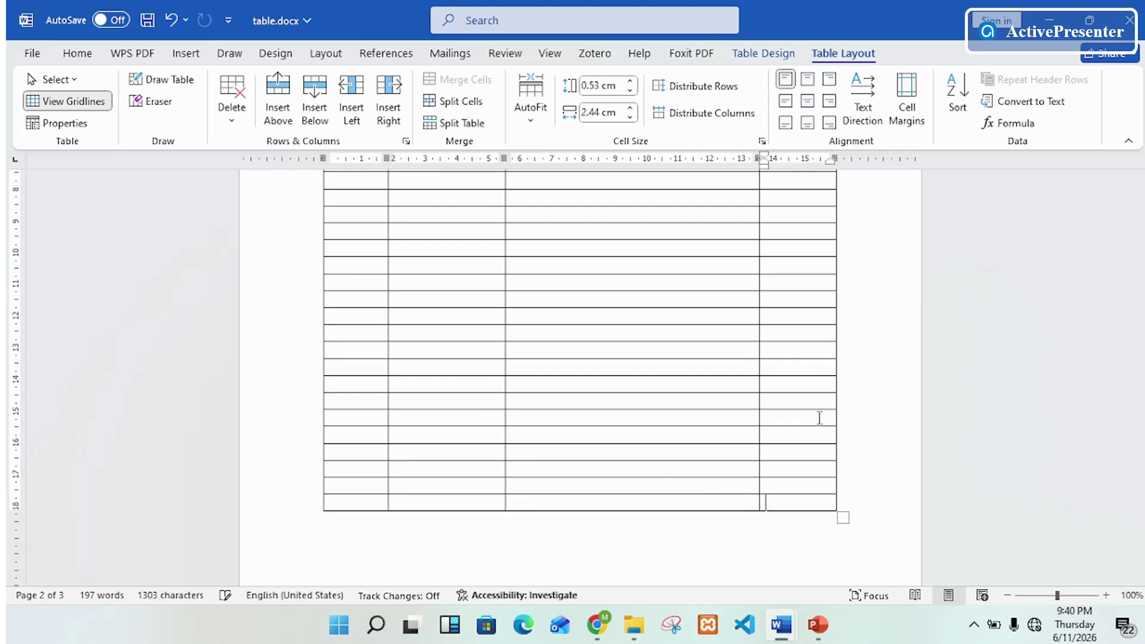
key(Tab)
key(Tab)
key(Tab)
key(Tab)
key(Tab)
key(Tab)
key(Tab)
key(Tab)
key(Tab)
key(Tab)
key(Tab)
key(Tab)
key(Tab)
key(Tab)
key(Tab)
key(Tab)
key(Tab)
key(Tab)
key(Tab)
key(Tab)
scroll(820, 418, down, 6)
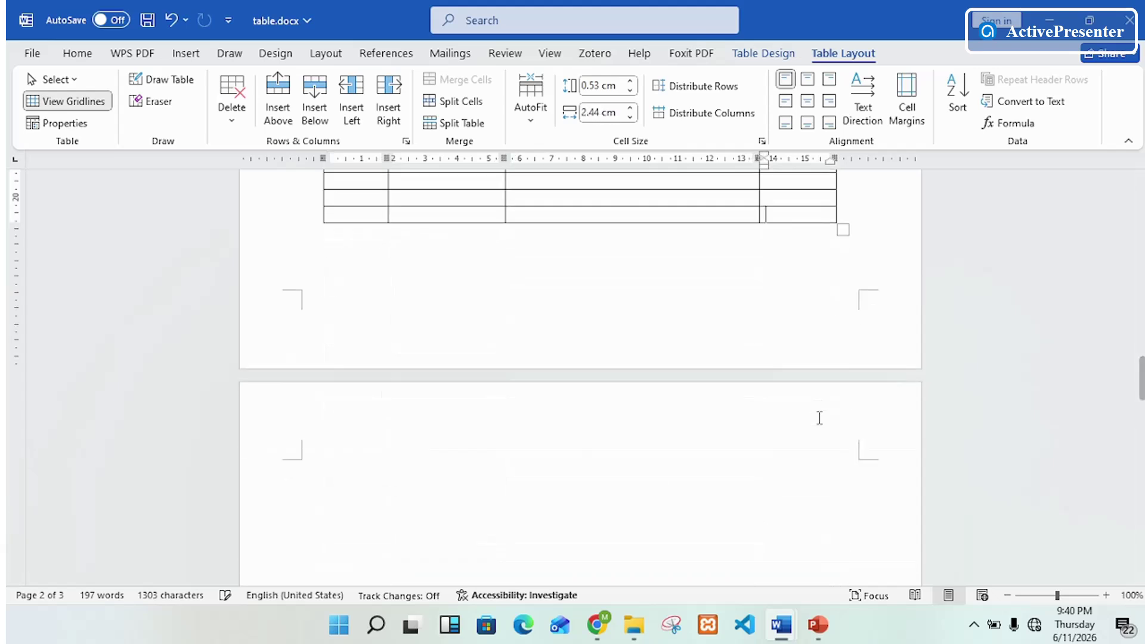
key(Tab)
key(Tab)
key(Tab)
key(Tab)
key(Tab)
key(Tab)
key(Tab)
key(Tab)
key(Tab)
key(Tab)
key(Tab)
key(Tab)
key(Tab)
key(Tab)
key(Tab)
key(Tab)
key(Tab)
key(Tab)
key(Tab)
key(Tab)
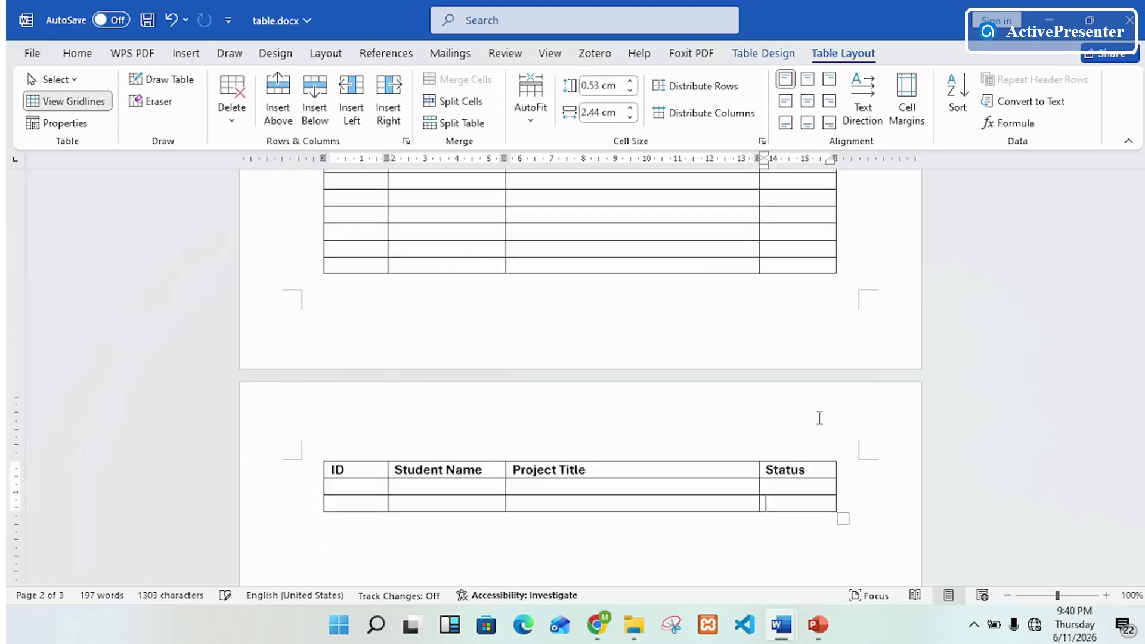
key(Tab)
key(Tab)
key(Tab)
key(Tab)
key(Tab)
key(Tab)
key(Tab)
key(Tab)
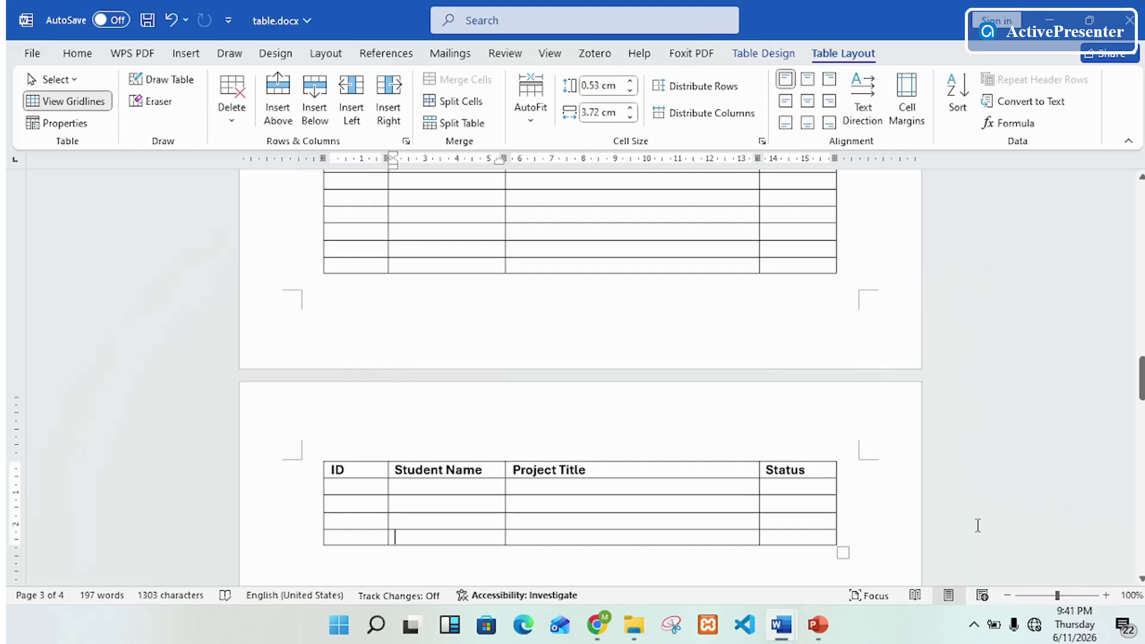